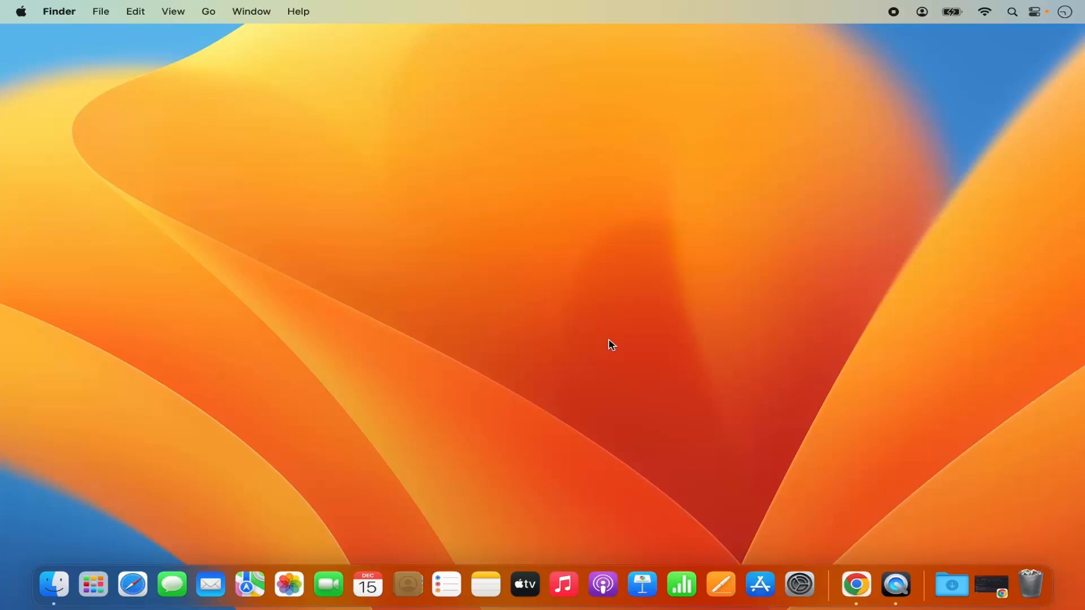
Switch to Chrome, open the Eclipse Foundation downloads result, and browse the Eclipse IDE 2023-12 offerings
left_click(854, 582)
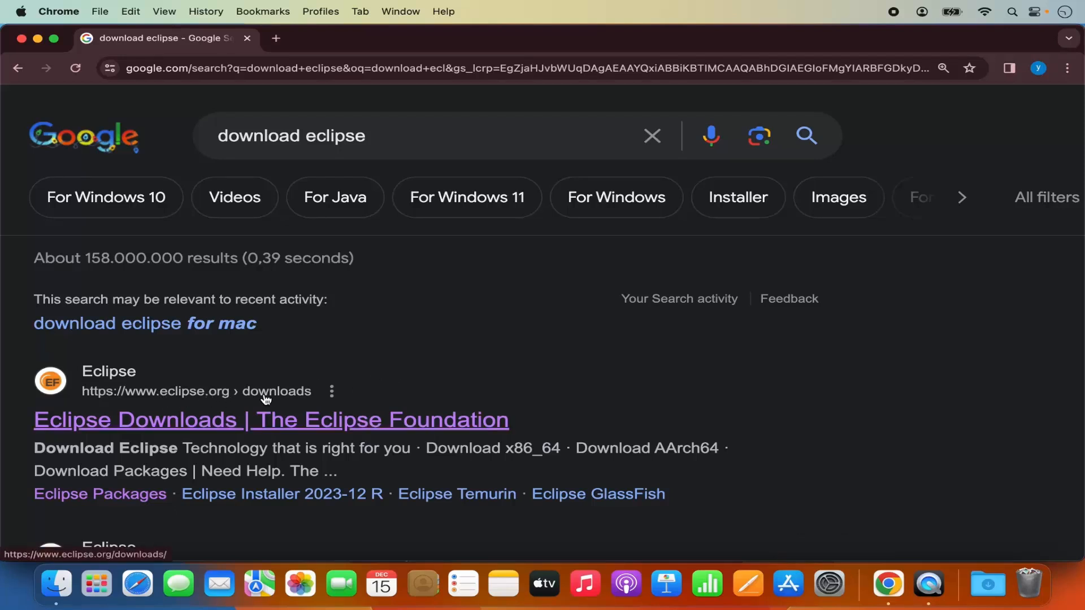
left_click(297, 427)
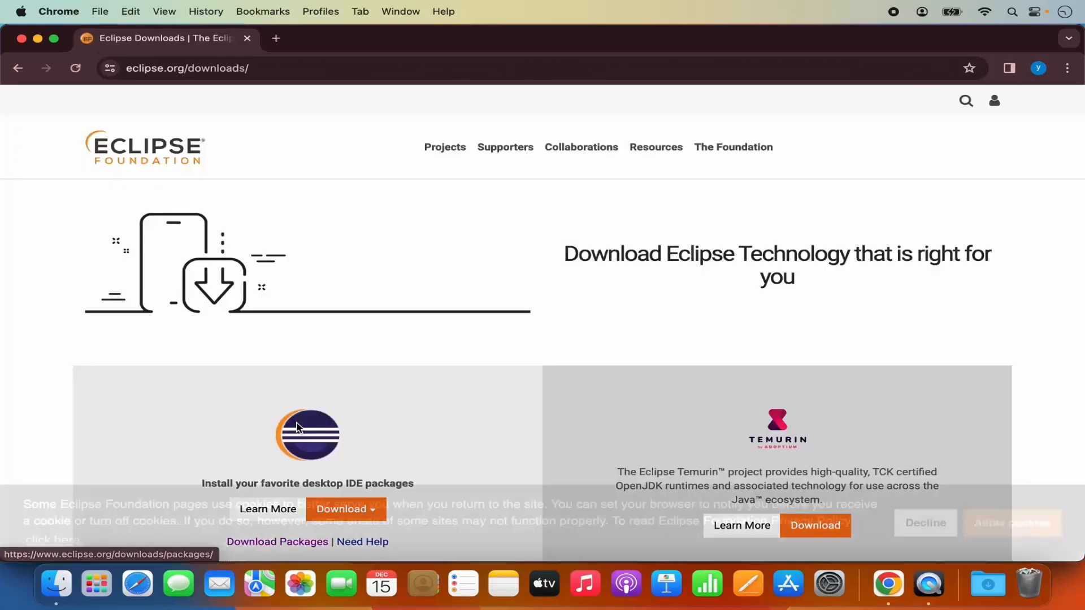
scroll(438, 310, "down", 5)
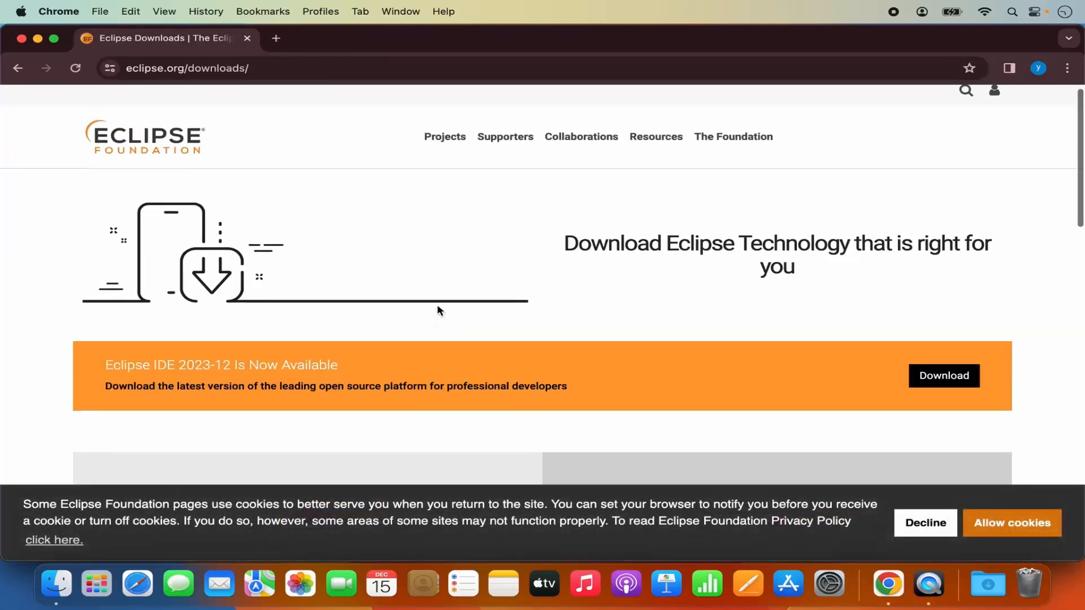
scroll(438, 310, "down", 2)
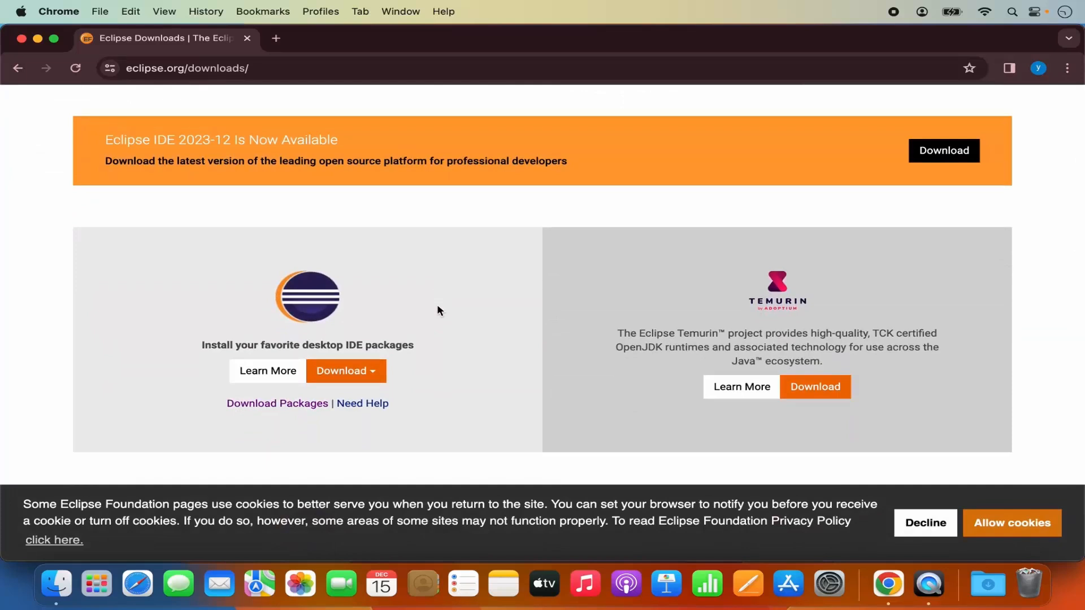
scroll(438, 311, "down", 1)
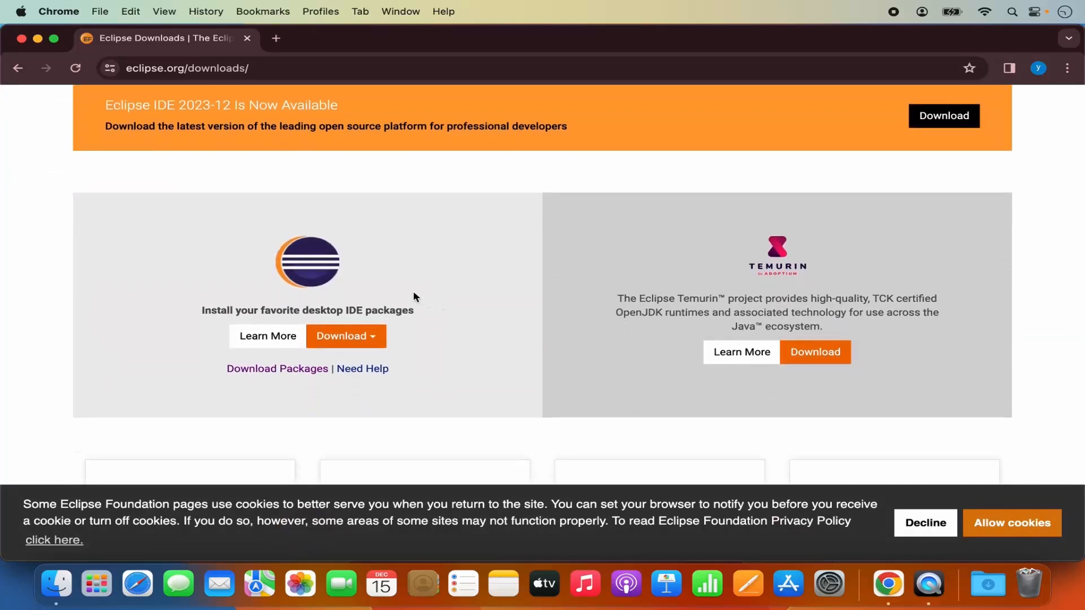
scroll(456, 283, "down", 5)
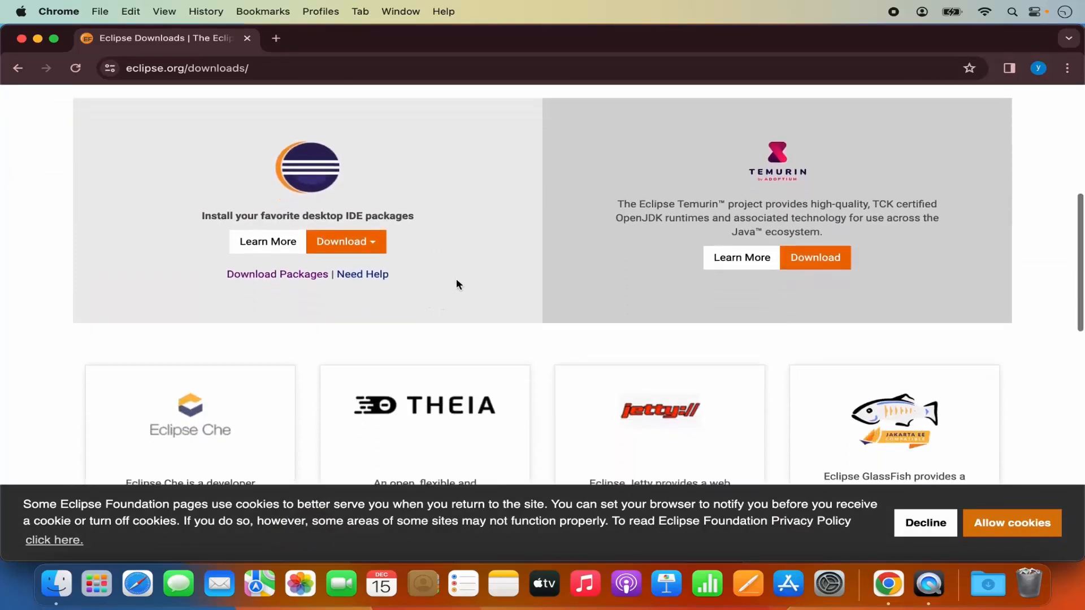
scroll(458, 284, "up", 5)
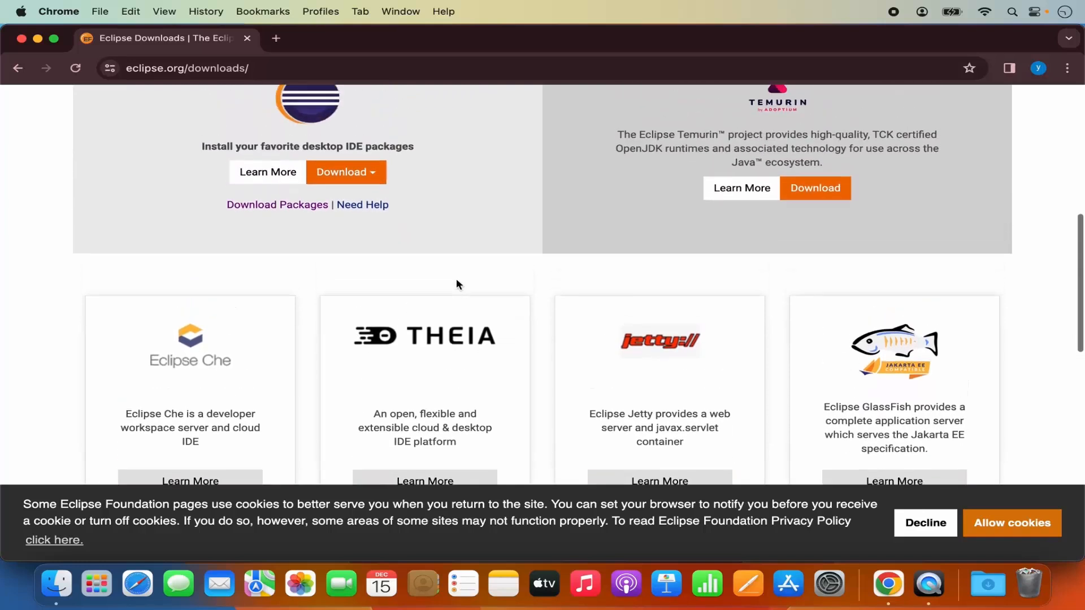
scroll(457, 282, "up", 2)
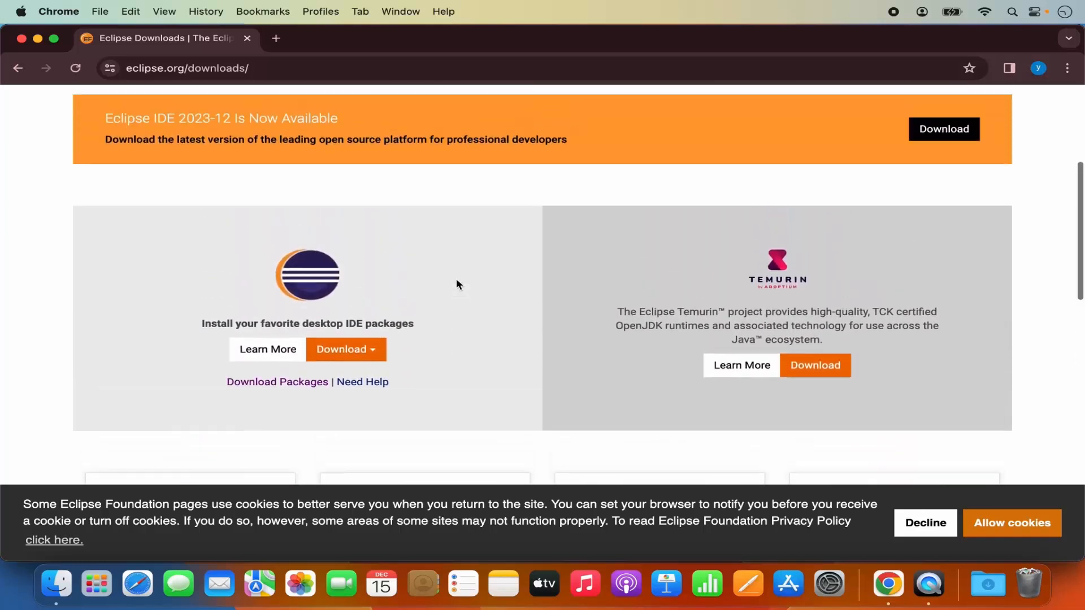
scroll(440, 279, "up", 5)
scroll(441, 279, "down", 3)
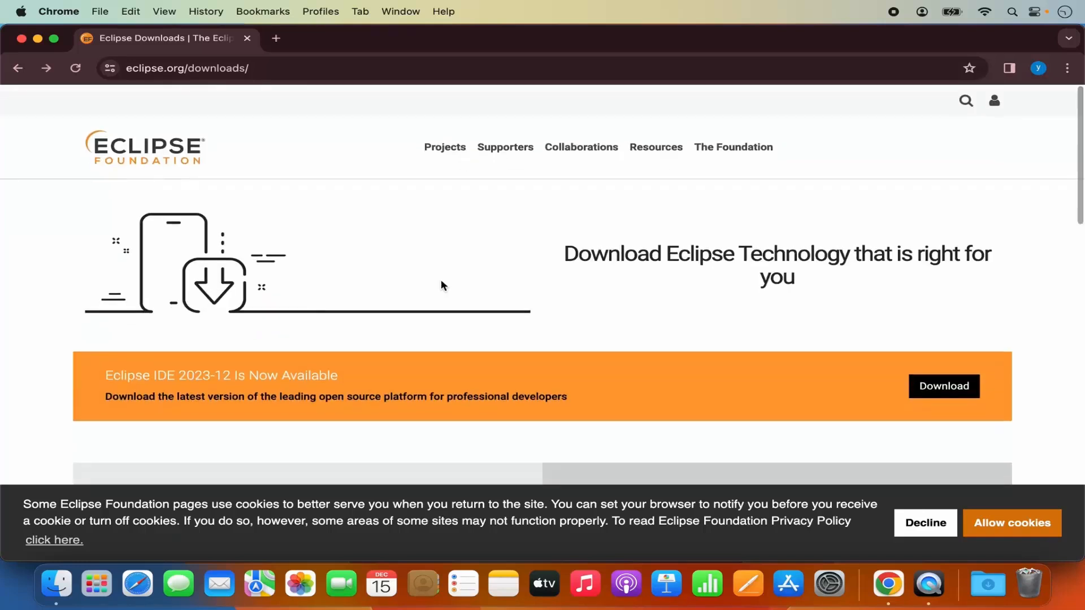
scroll(440, 284, "down", 3)
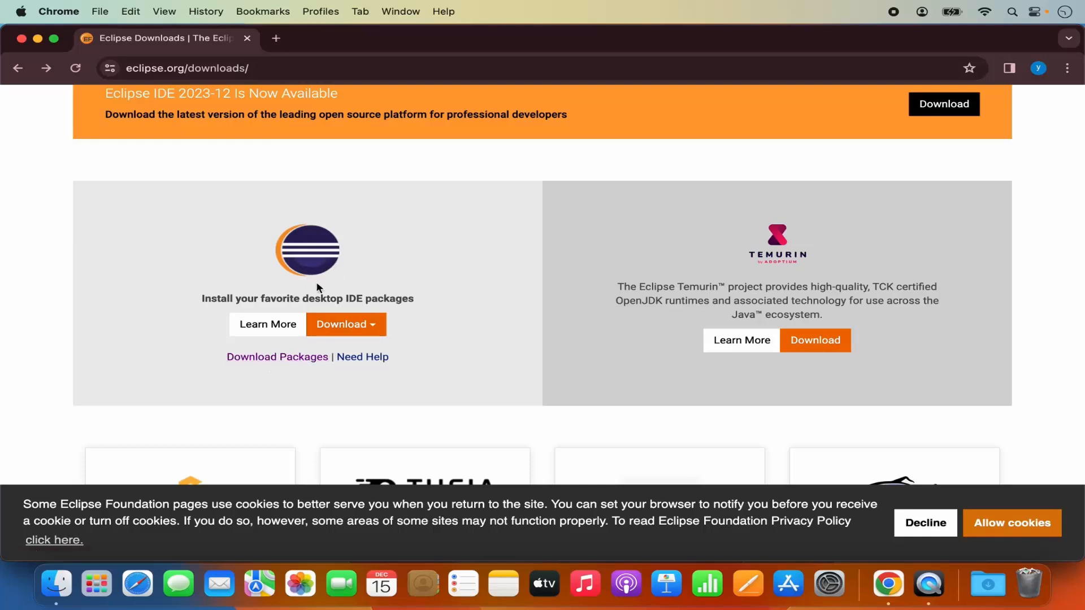
Go to Download Packages and review the Eclipse Installer 2023-12 R downloads and IDE package list
left_click(280, 357)
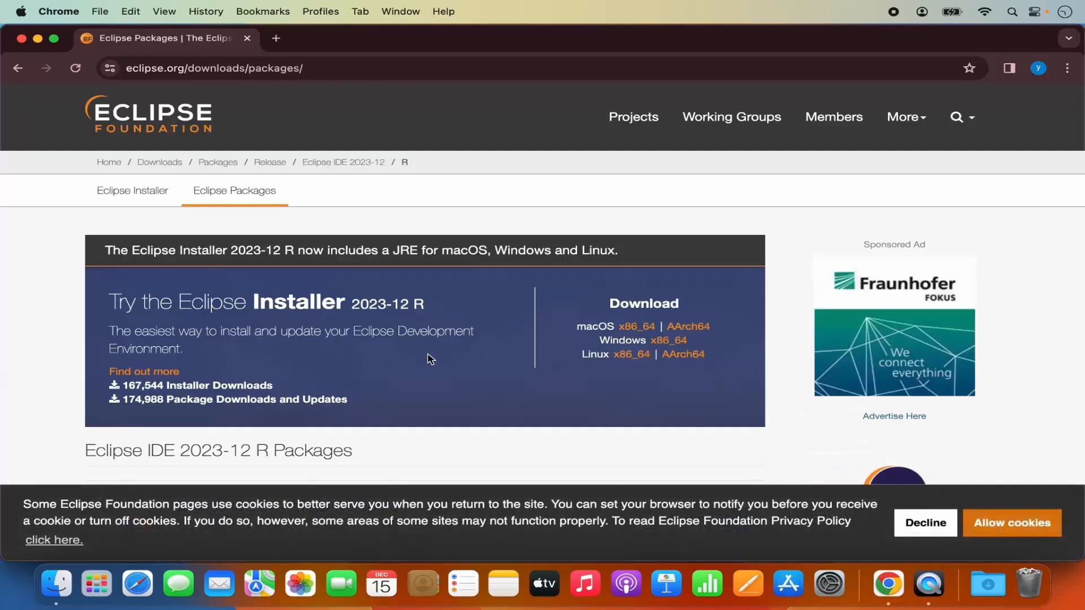
scroll(430, 358, "down", 1)
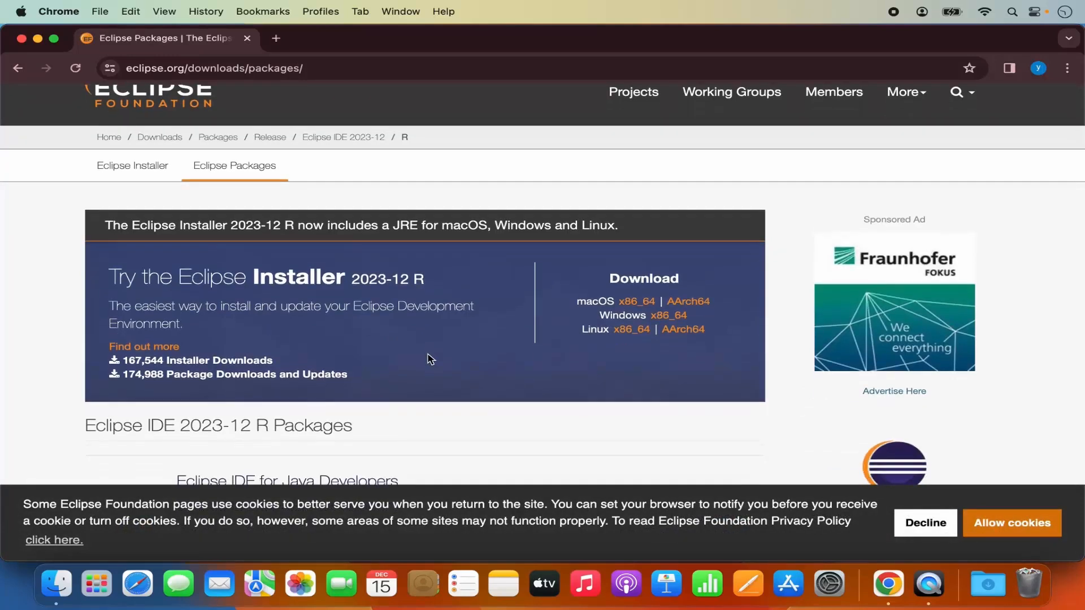
scroll(431, 358, "down", 1)
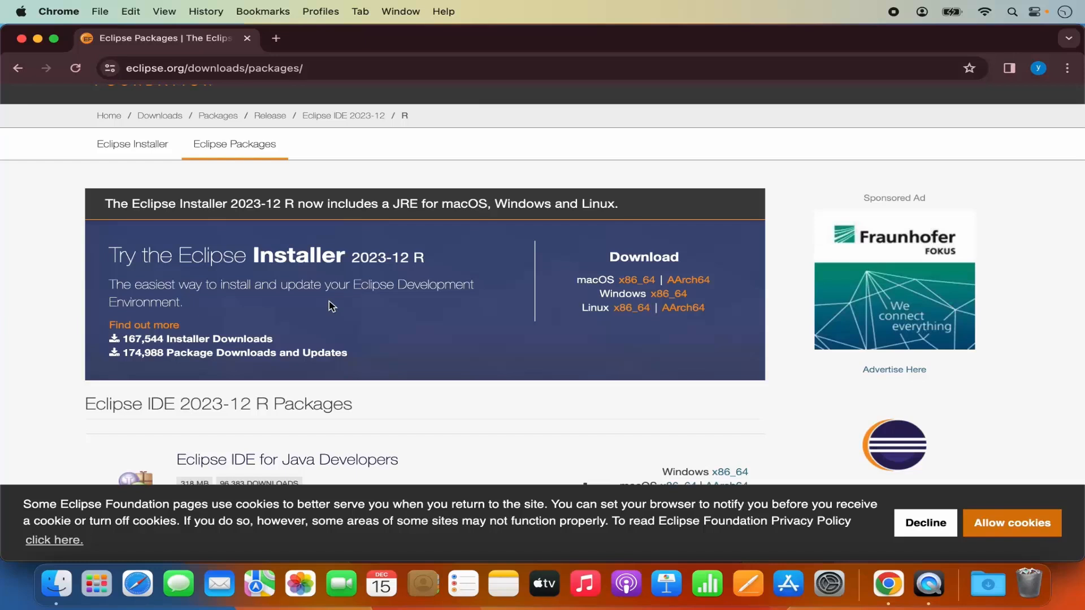
scroll(328, 301, "down", 5)
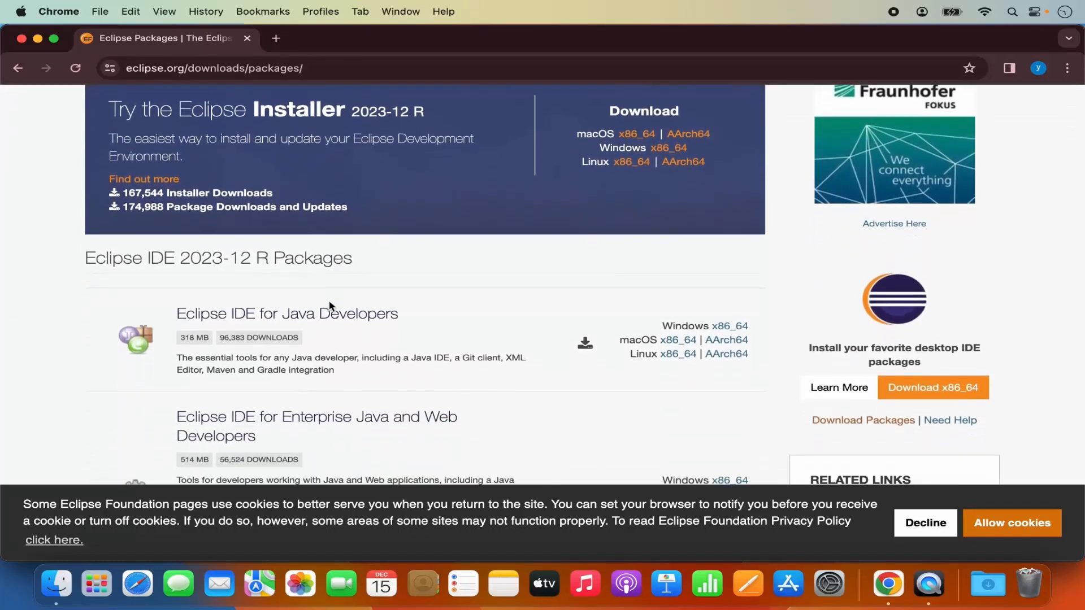
scroll(360, 360, "down", 4)
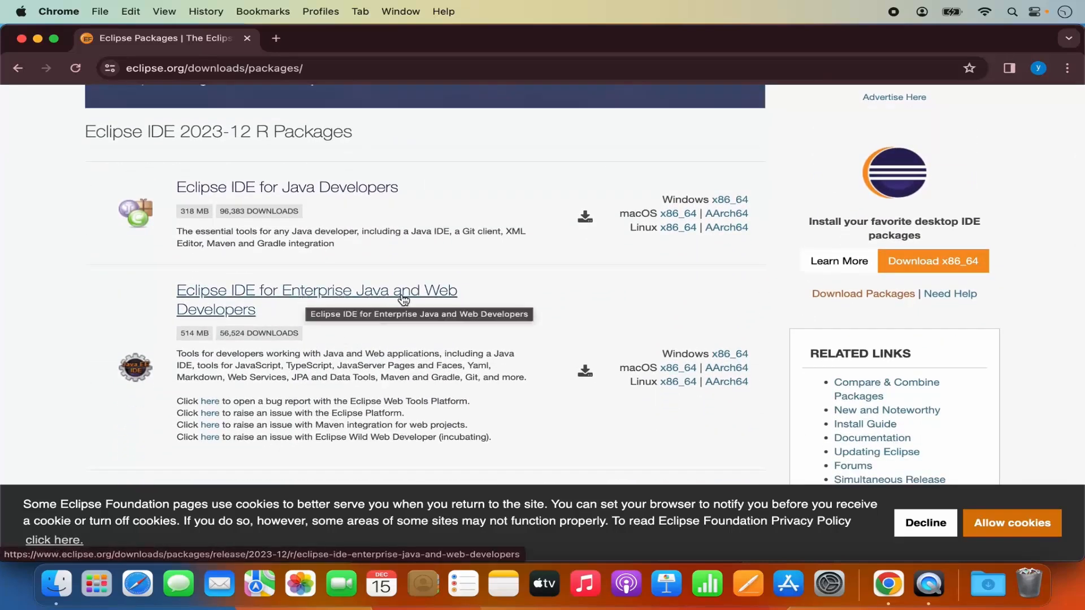
scroll(380, 334, "down", 5)
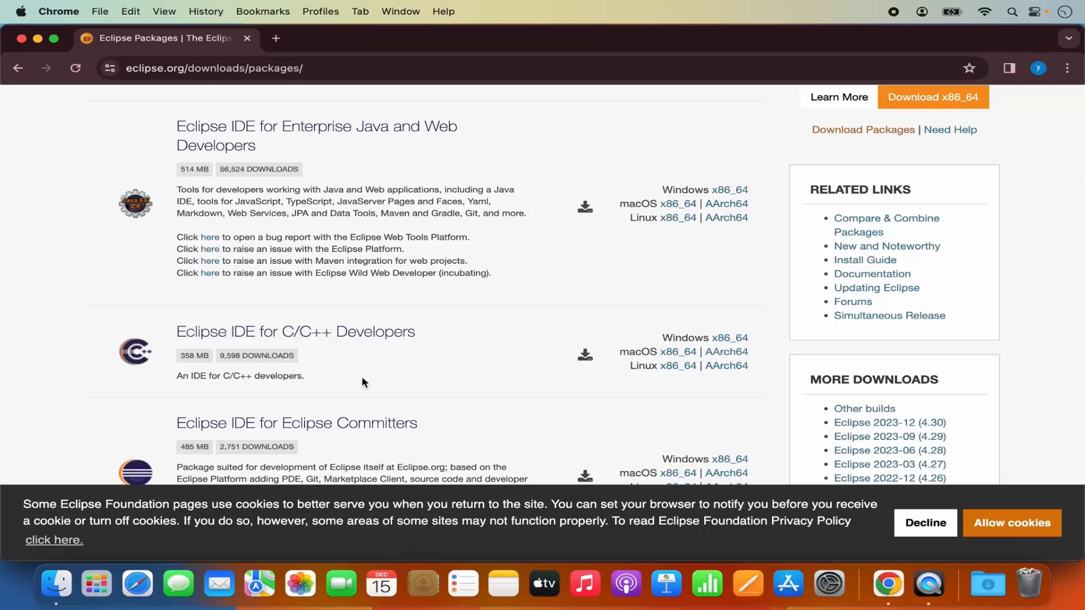
scroll(362, 378, "down", 3)
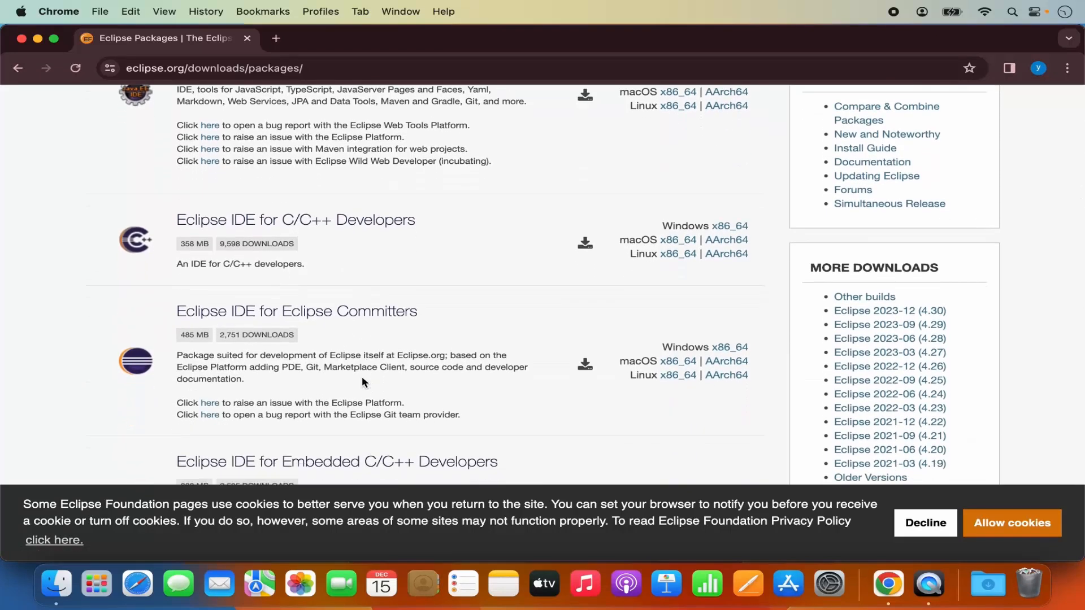
scroll(362, 378, "up", 4)
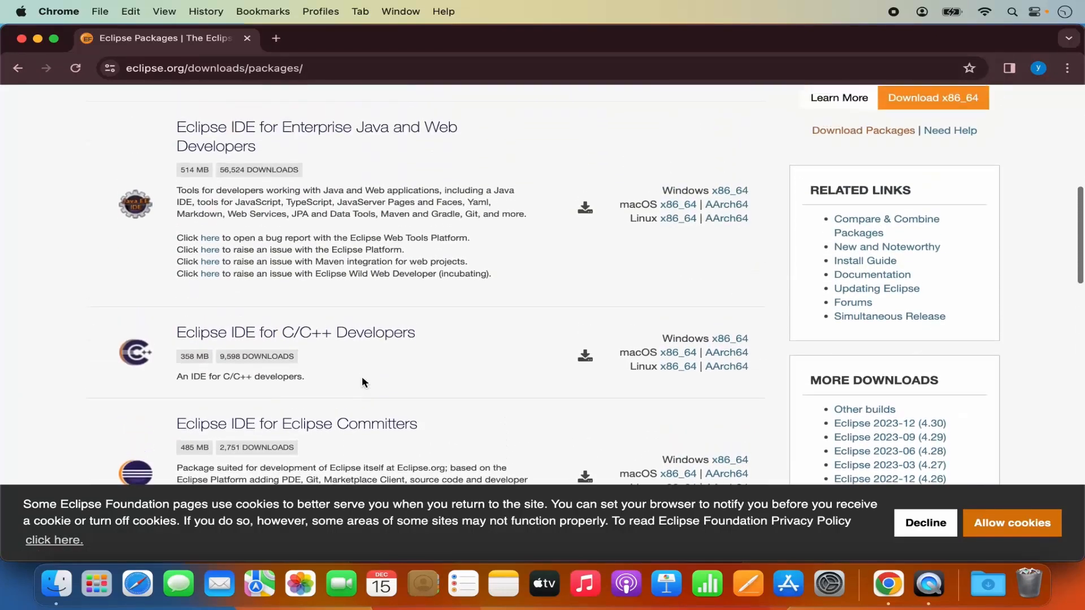
scroll(362, 377, "up", 10)
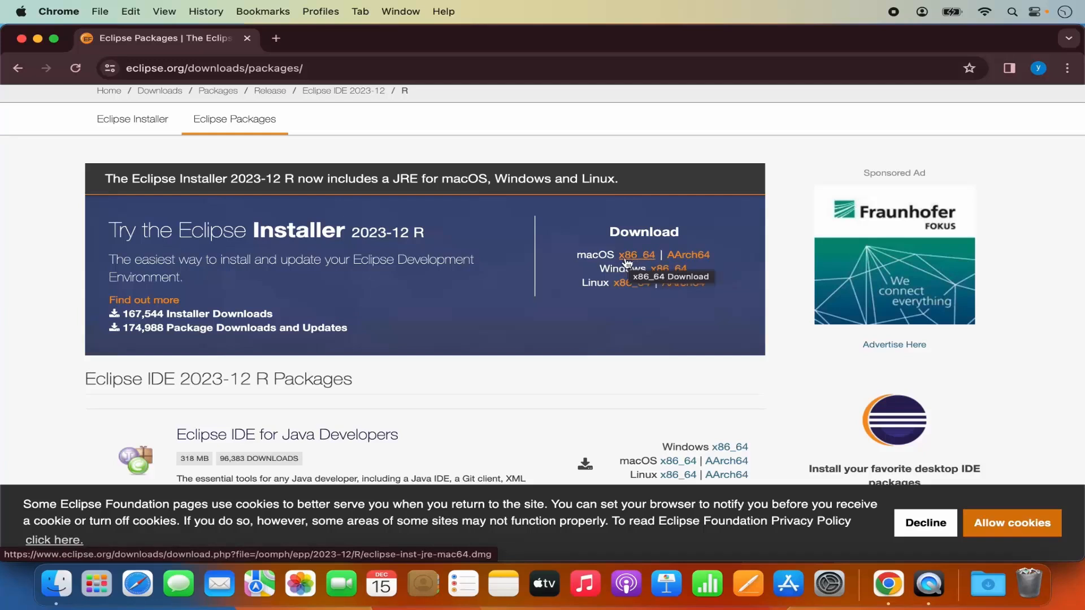
Download the macOS AArch64 installer eclipse-inst-jre-mac-aarch64.dmg and open the finished disk image
left_click(687, 258)
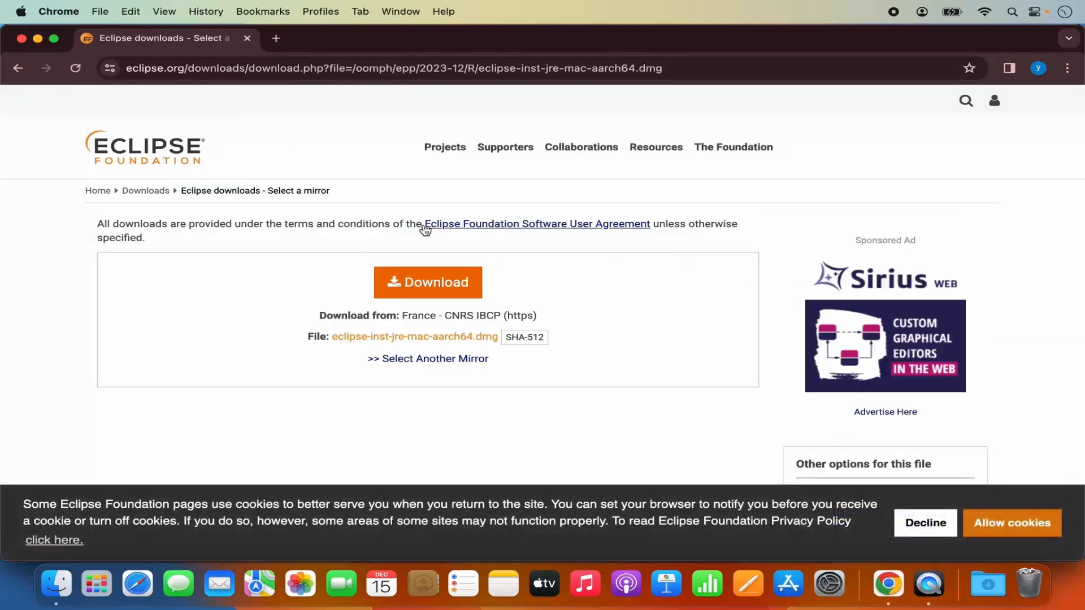
left_click(432, 288)
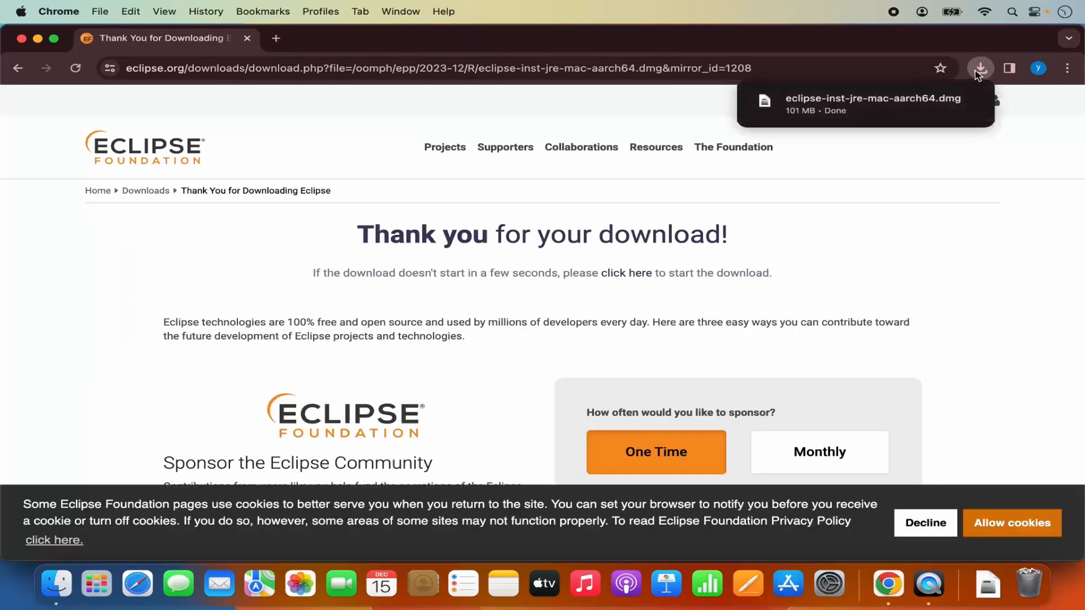
mouse_move(909, 109)
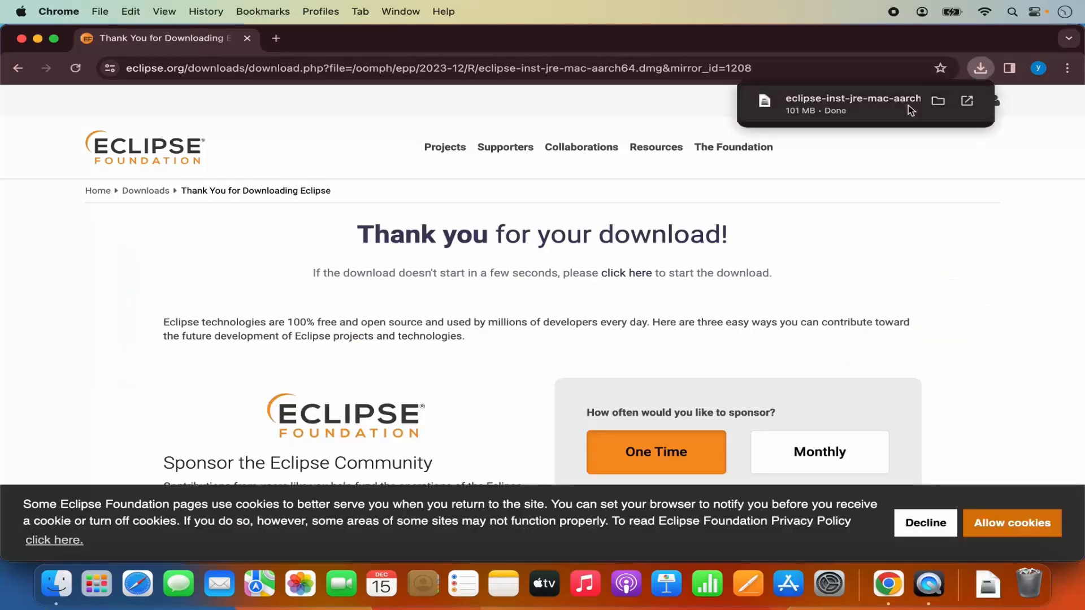
left_click(860, 105)
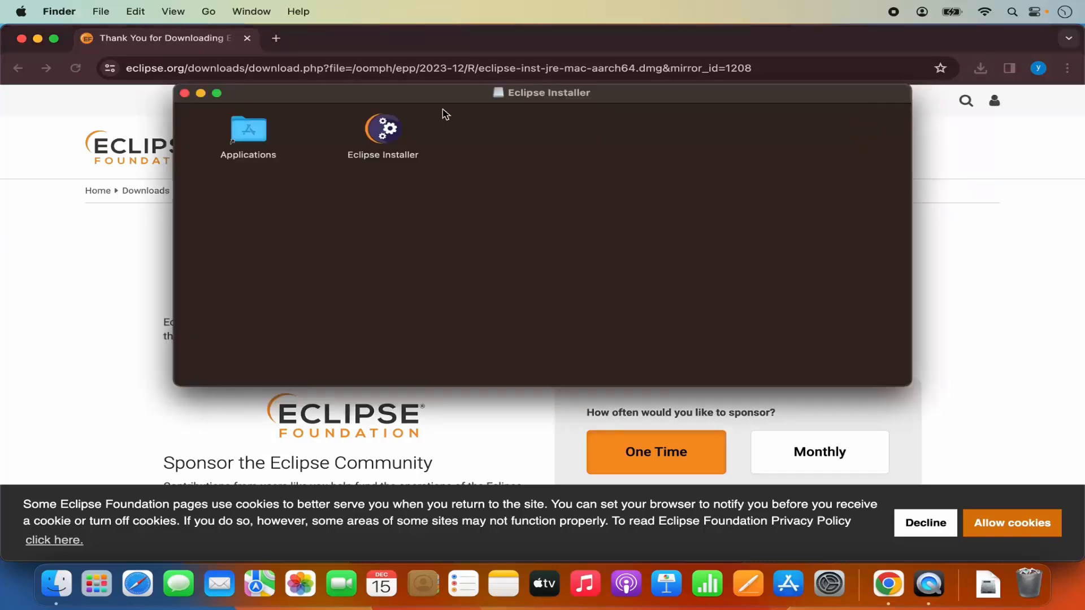
Close the Chrome window and reposition the Eclipse Installer disk-image window on the desktop
left_click(21, 38)
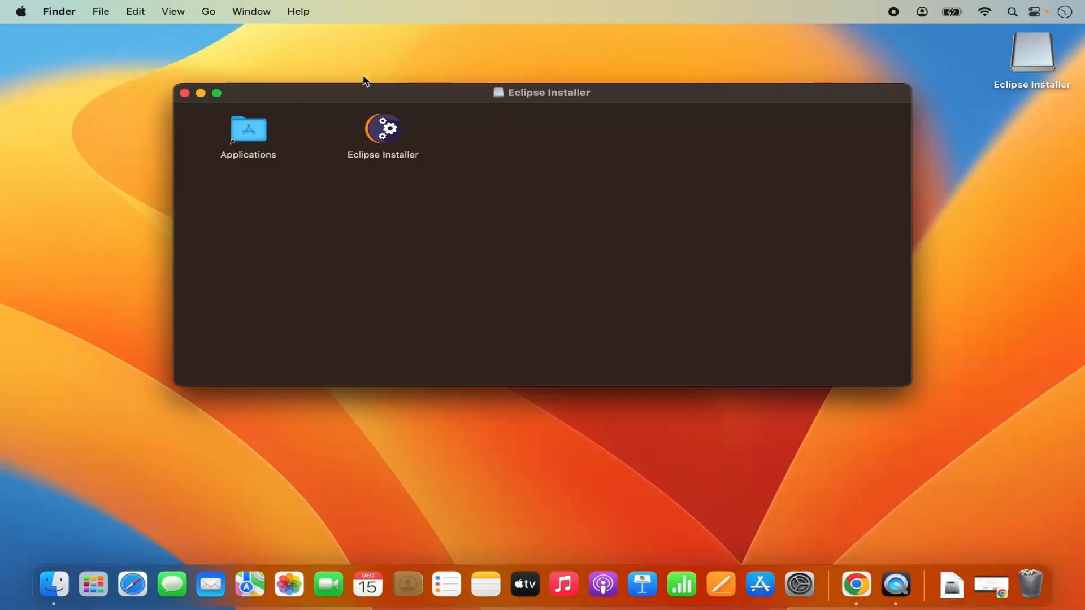
left_click_drag(374, 92, 417, 124)
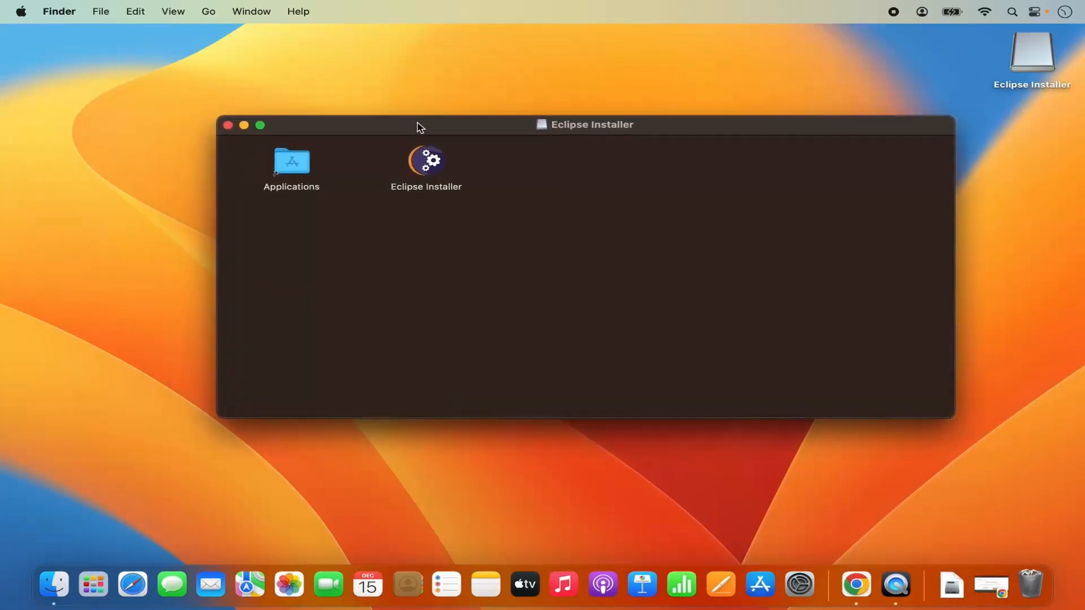
Launch Eclipse Installer and pick the Eclipse IDE for Java Developers package from the product list
left_click(430, 171)
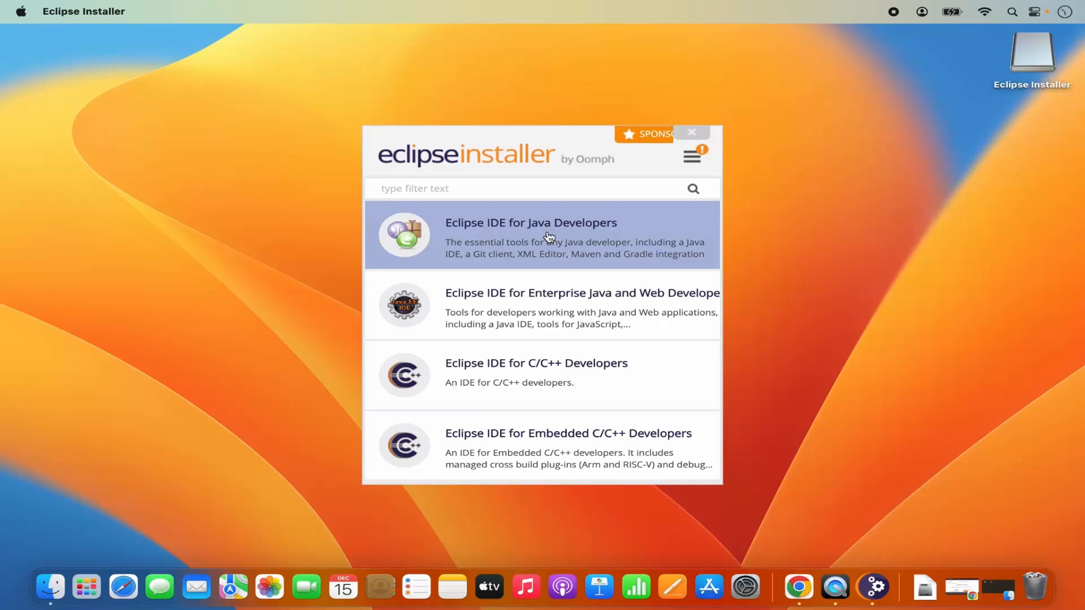
scroll(568, 384, "down", 10)
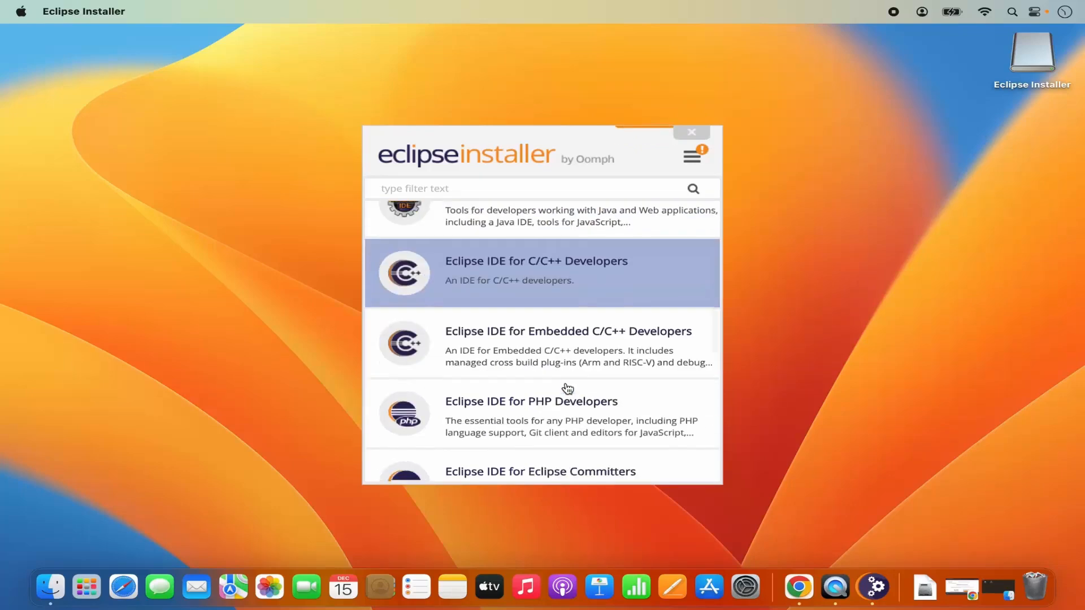
scroll(568, 389, "up", 10)
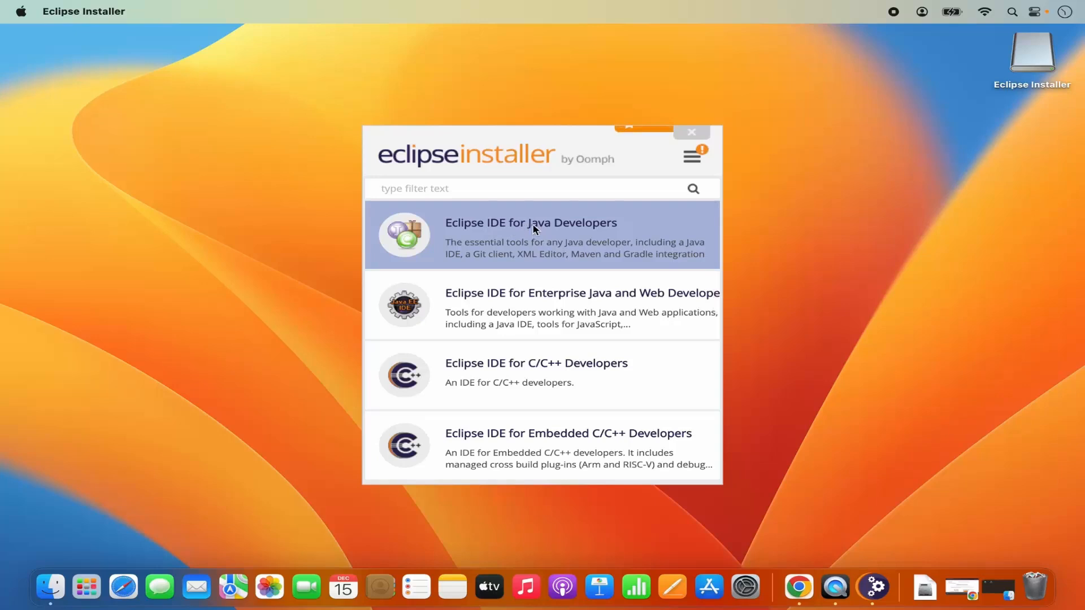
left_click(534, 228)
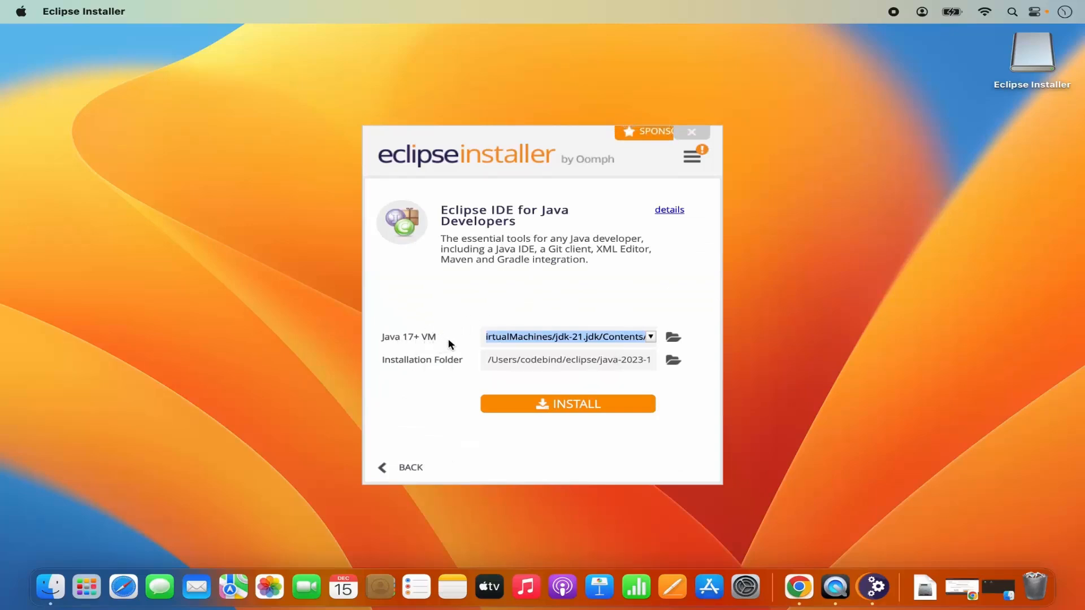
Choose /Library/Java/JavaVirtualMachines/jdk-21.jdk/Contents/Home as the Java VM and check the installation folder path
left_click(651, 338)
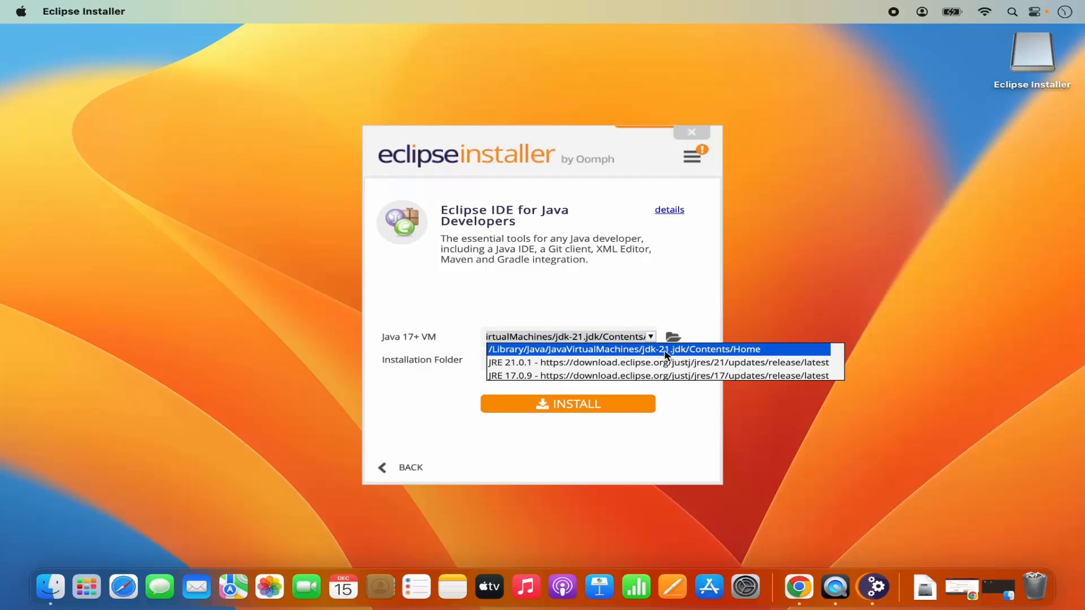
left_click(597, 350)
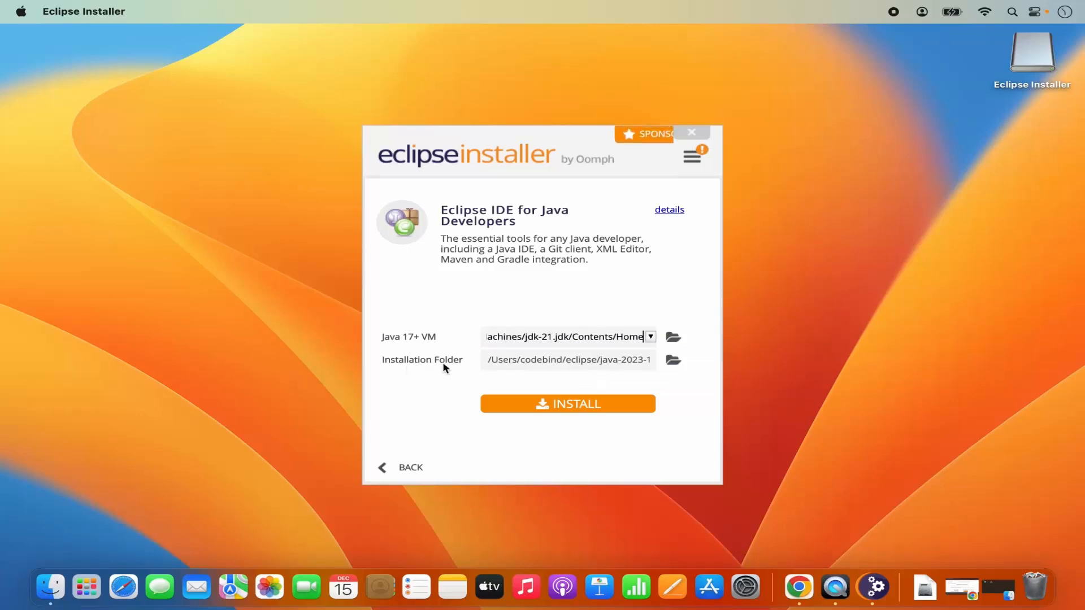
left_click(492, 365)
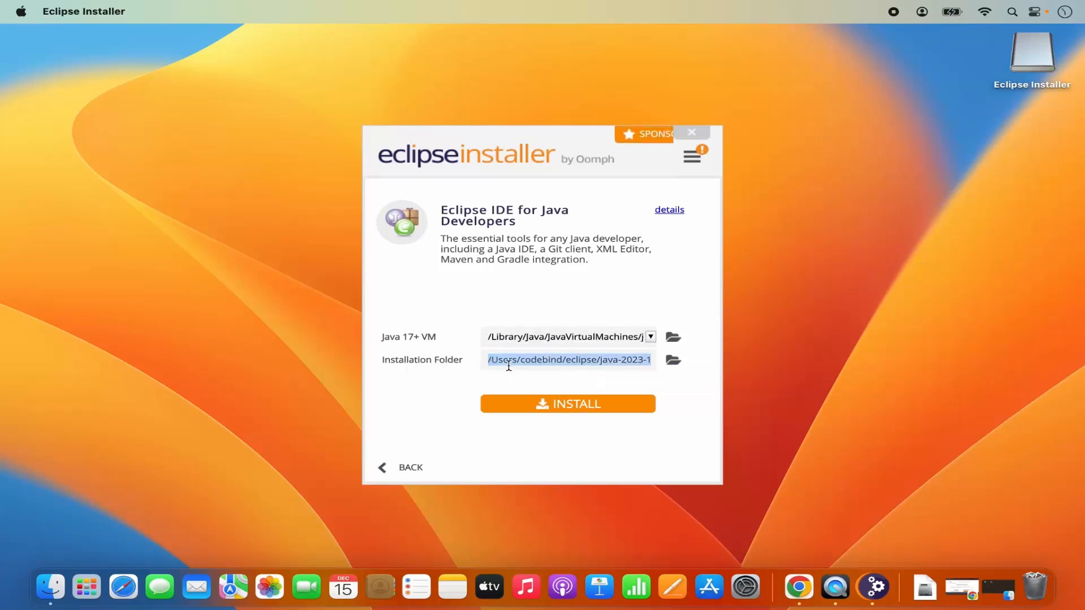
left_click(508, 363)
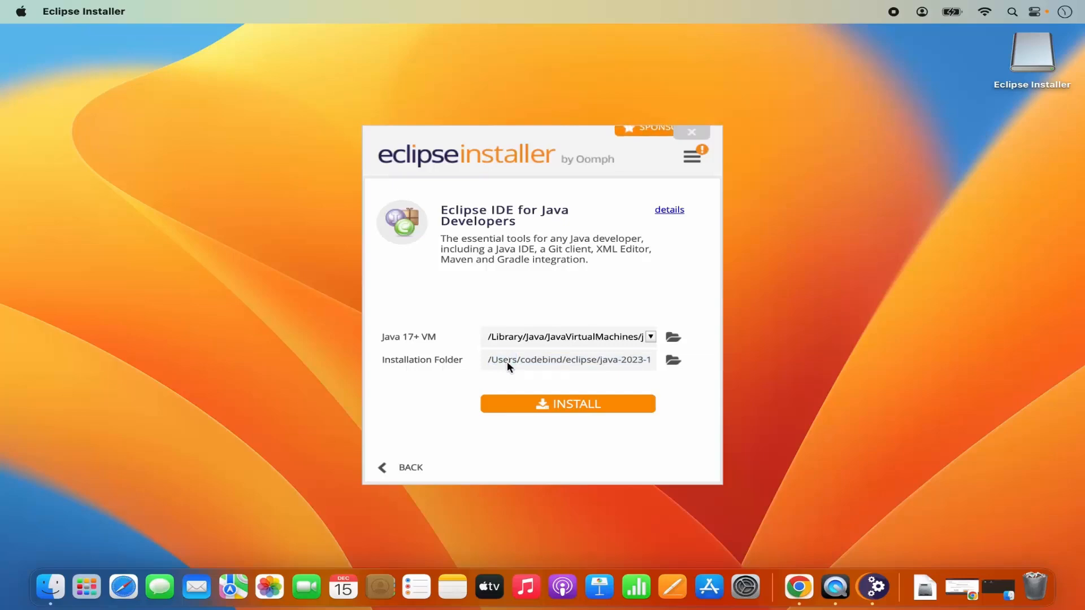
Install Eclipse IDE for Java Developers, accepting the Eclipse Foundation Software User Agreement
left_click(576, 409)
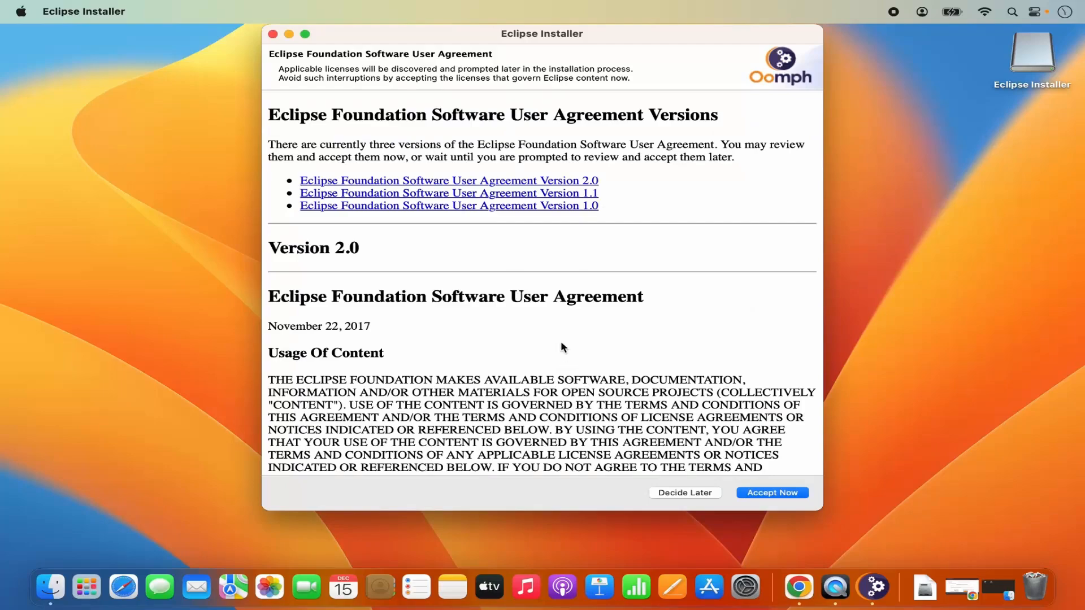
scroll(561, 344, "down", 10)
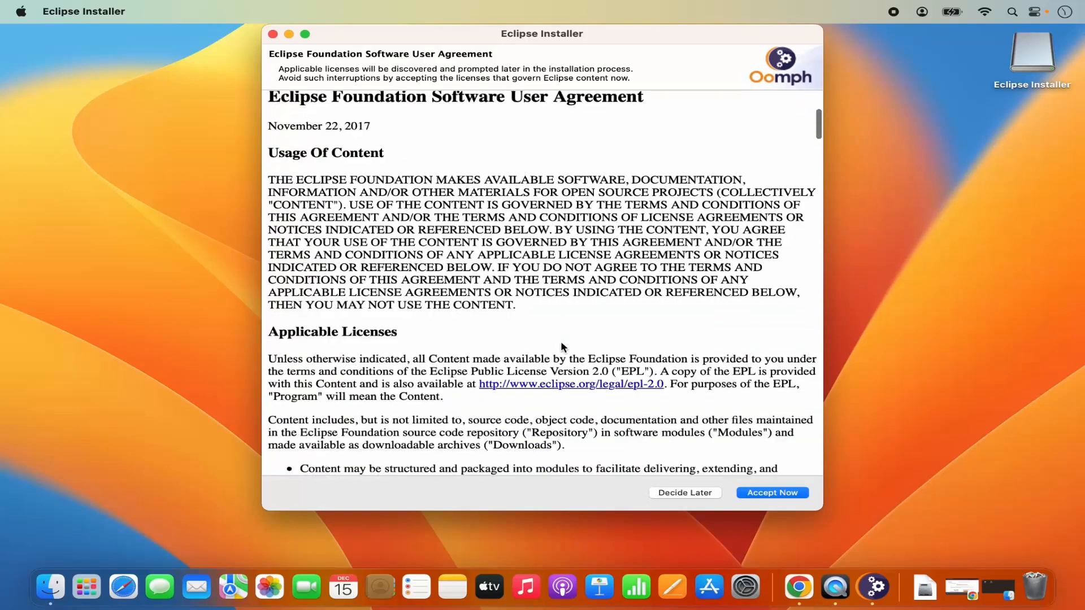
scroll(561, 340, "down", 15)
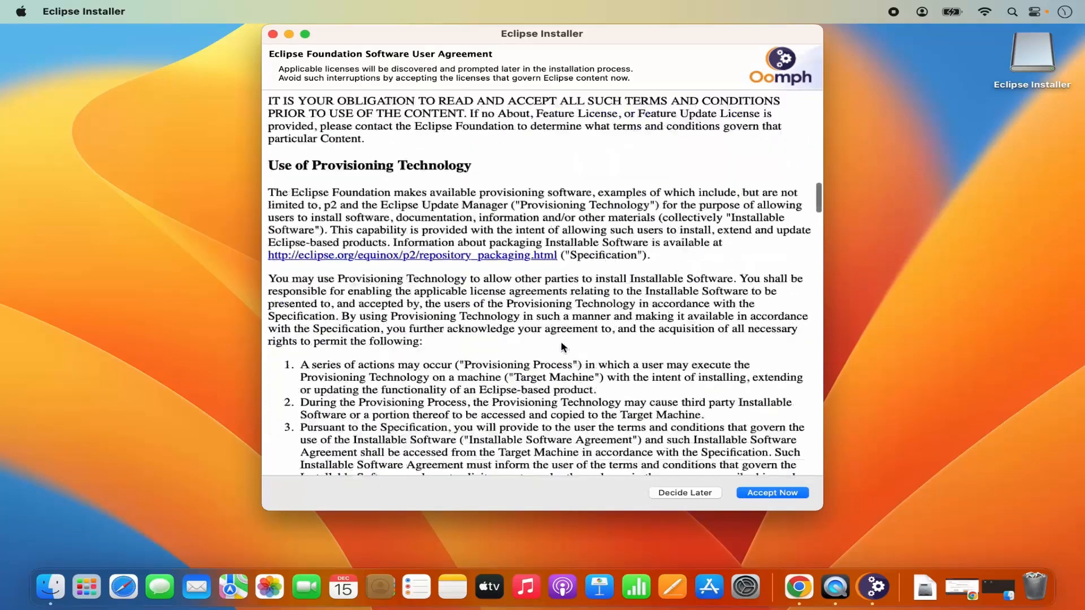
scroll(561, 344, "down", 20)
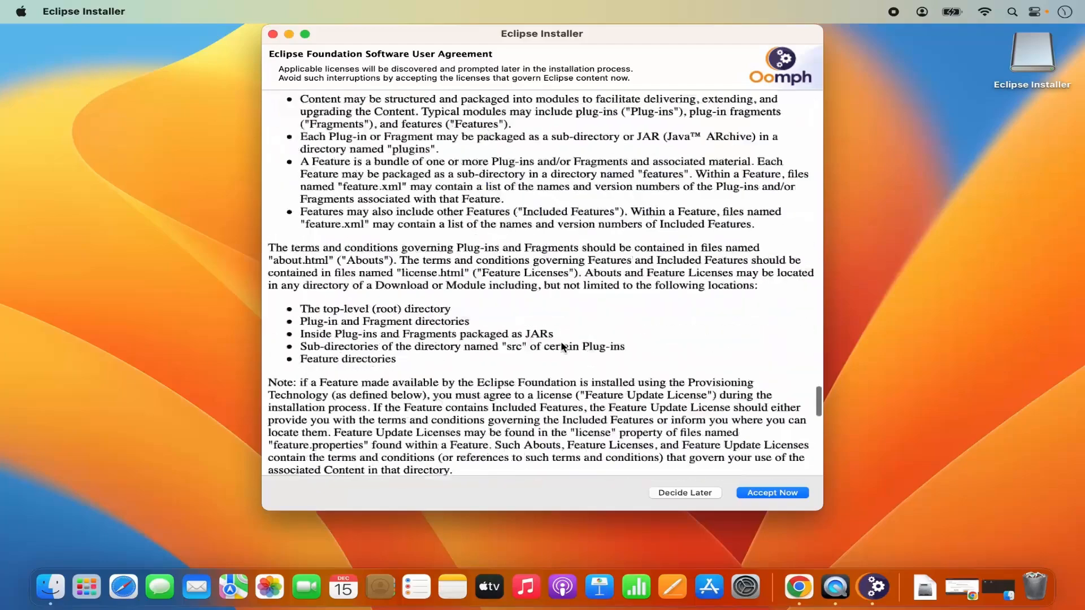
scroll(563, 347, "down", 3)
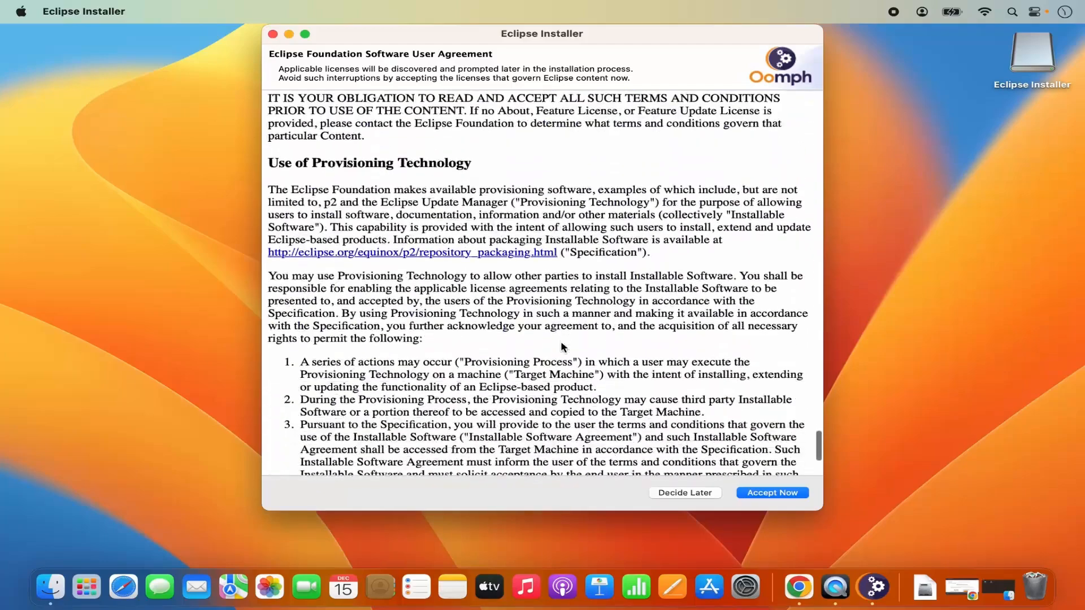
left_click(763, 495)
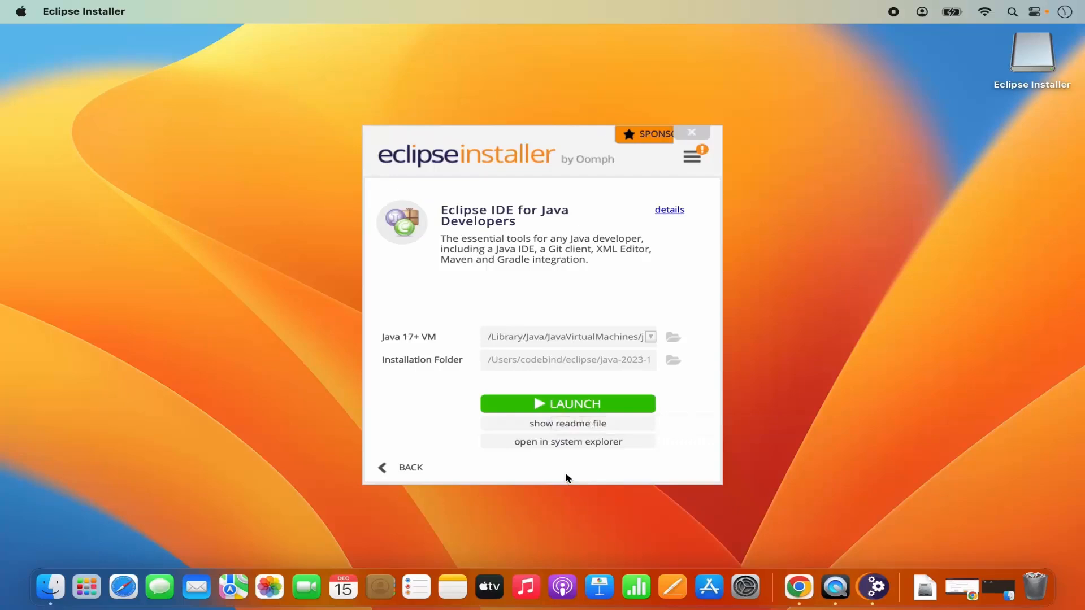
Launch the newly installed Eclipse IDE, then restore the Eclipse Installer disk-image window
left_click(546, 404)
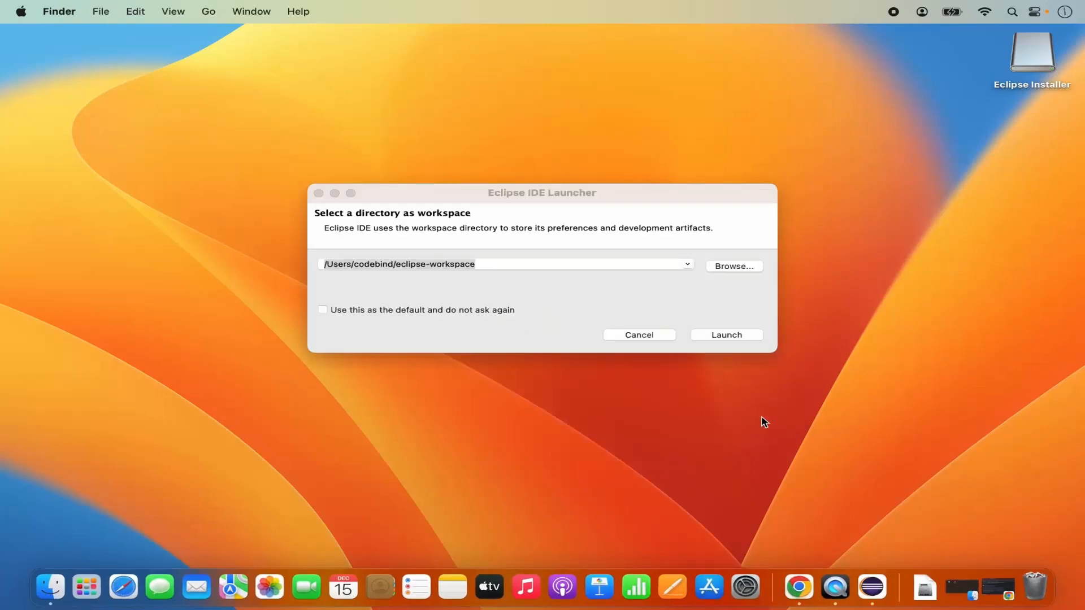
left_click(960, 588)
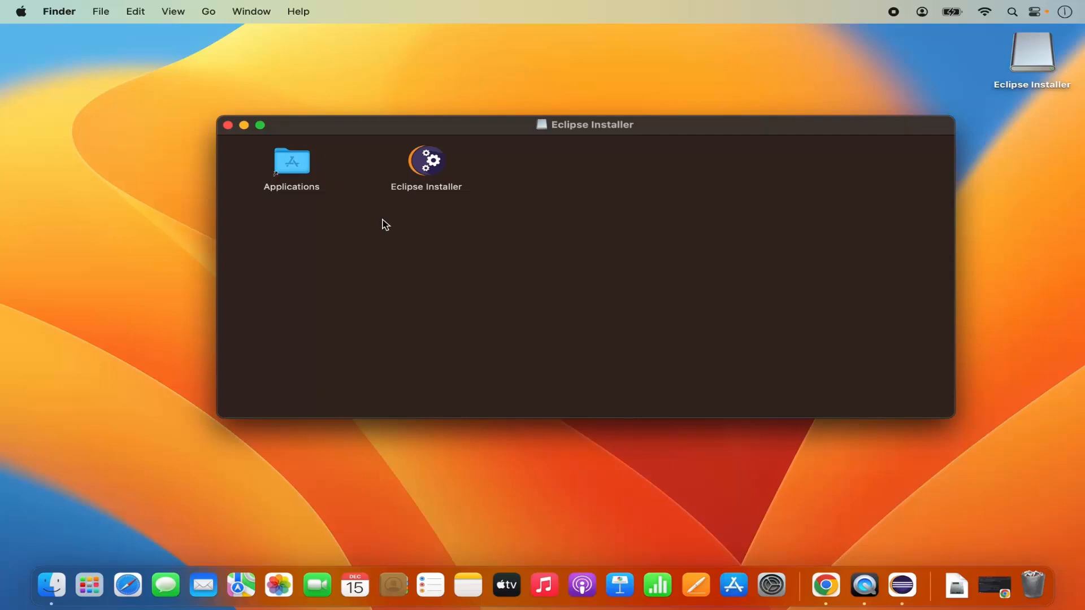
Drag the Eclipse Installer app onto the Applications folder to copy it there
left_click(427, 163)
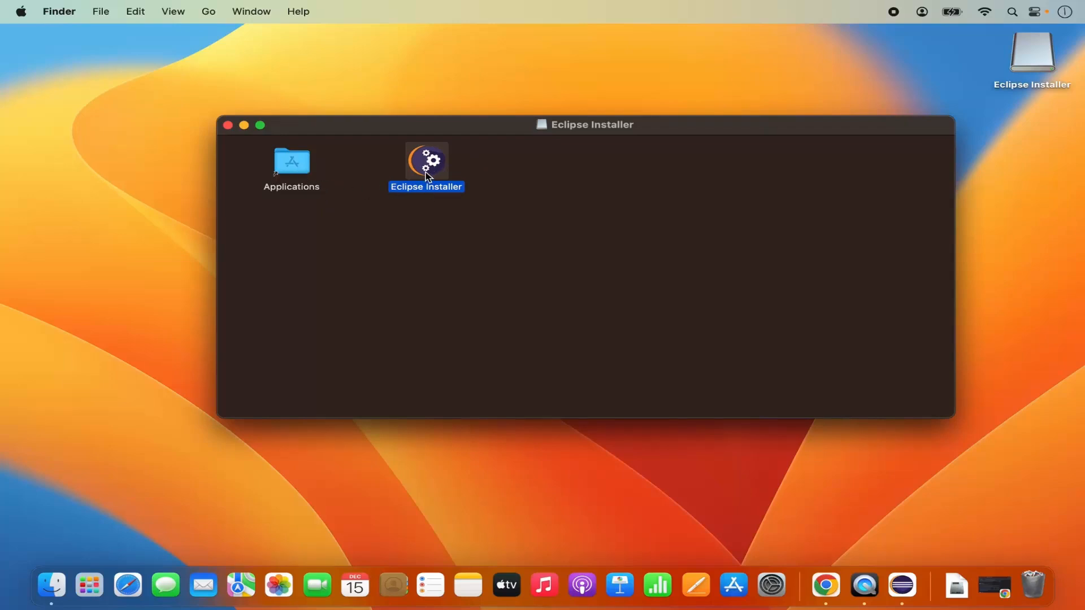
left_click_drag(425, 173, 288, 173)
Launch Eclipse Installer from the second Launchpad page, then return to the Eclipse workspace prompt
left_click(89, 584)
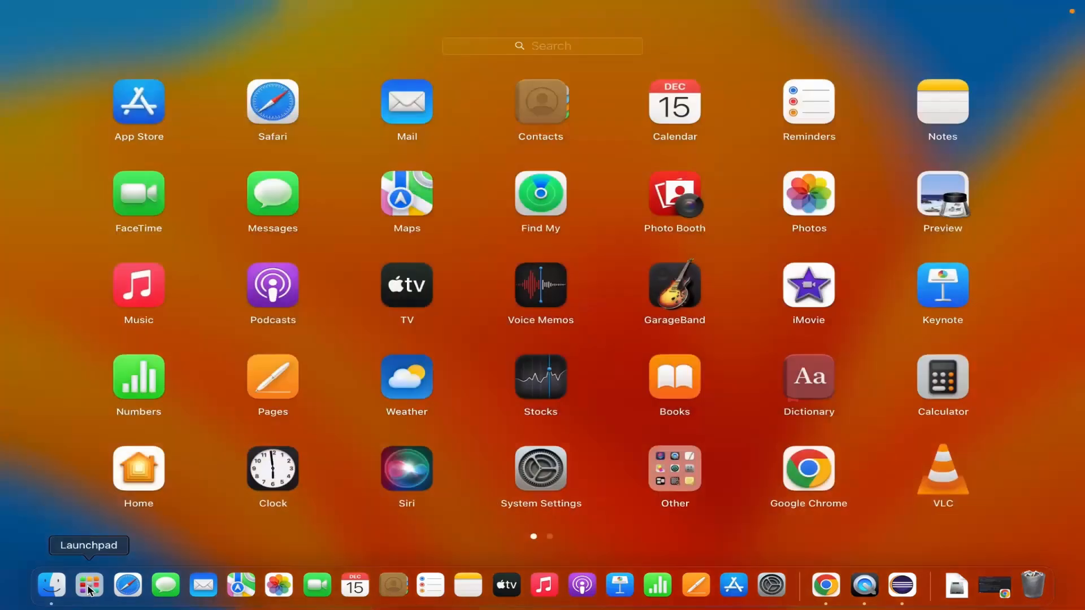
scroll(496, 432, "right", 3)
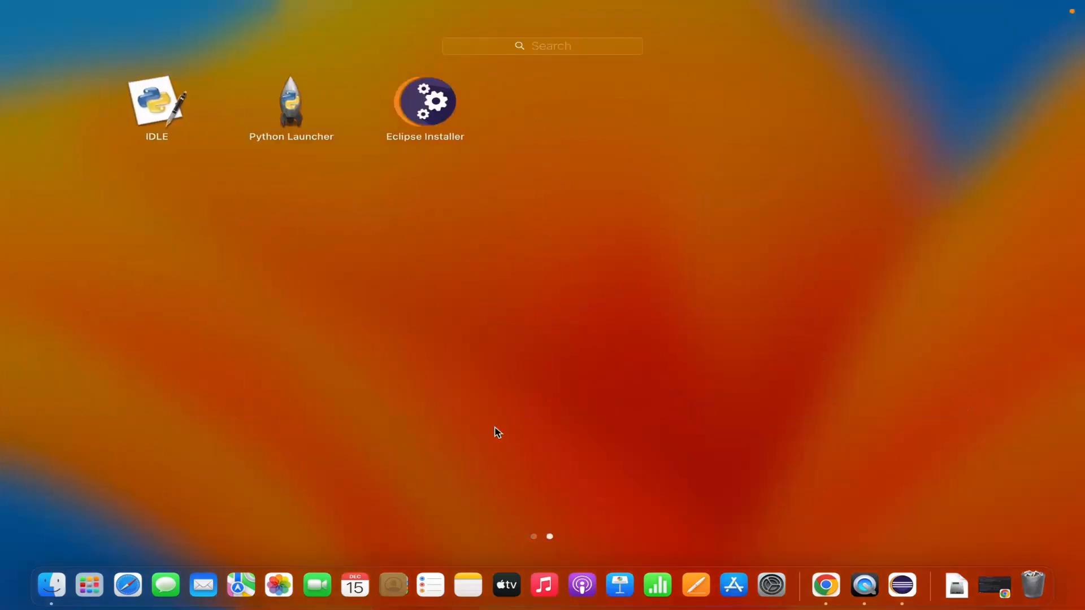
left_click(410, 109)
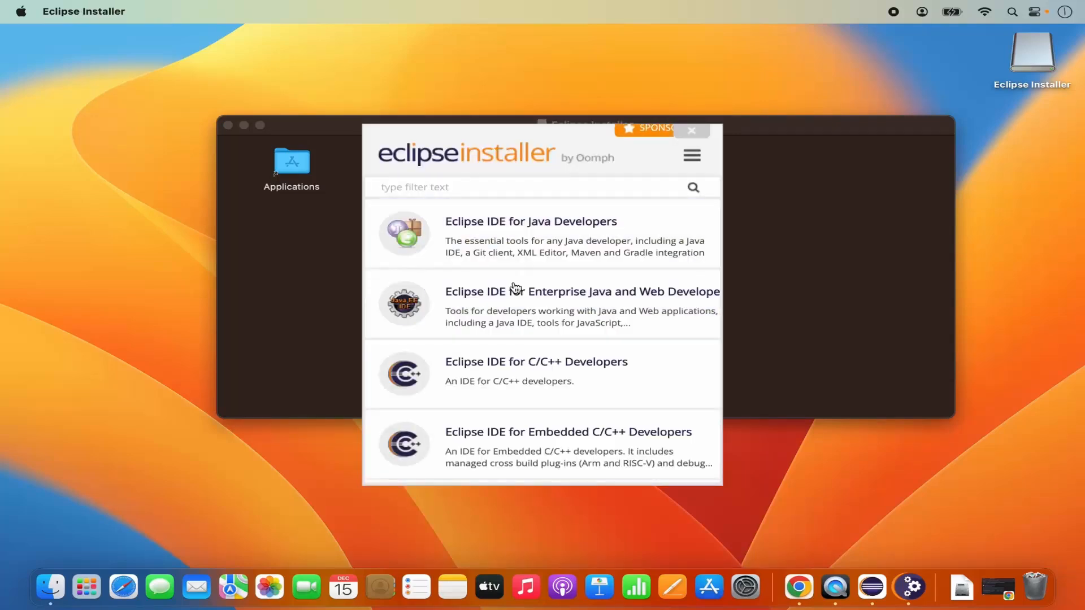
scroll(514, 289, "down", 3)
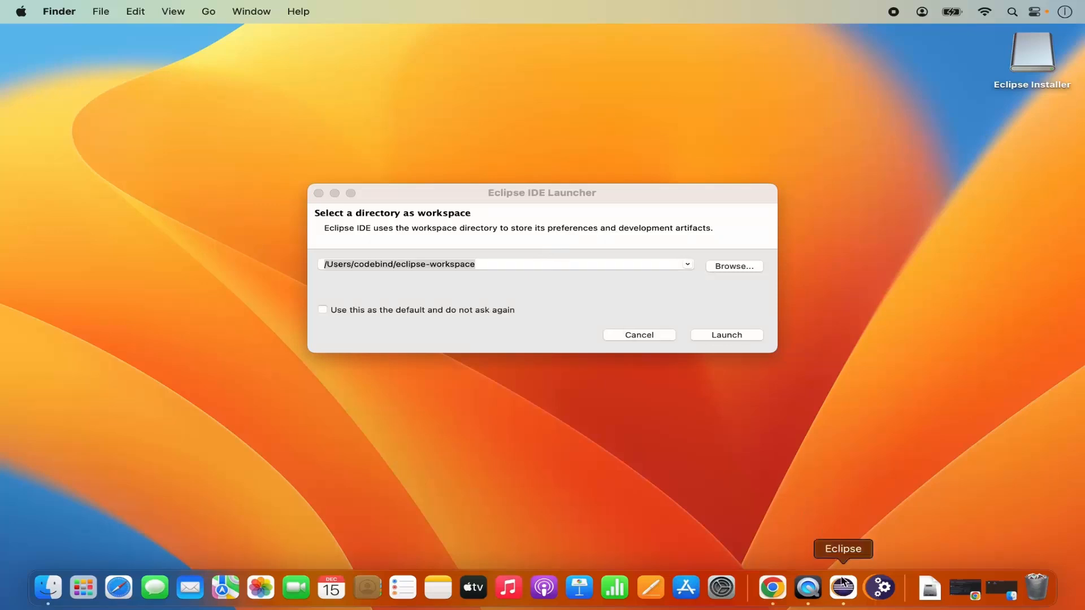
Use the Dock's Options > Show in Finder to reveal the running Eclipse app in java-2023-12
left_click(79, 591)
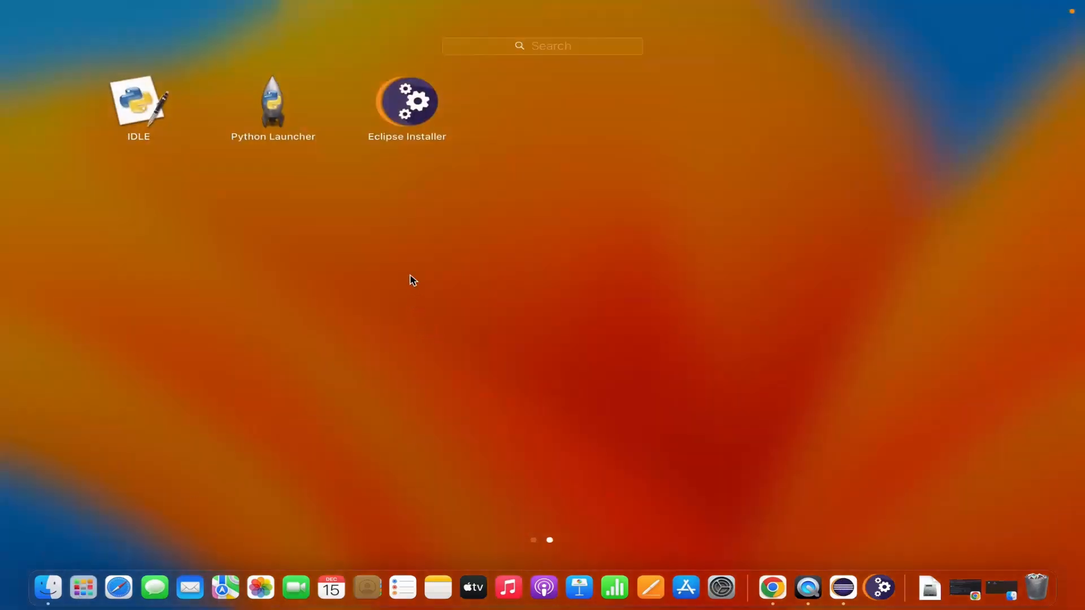
scroll(450, 257, "left", 3)
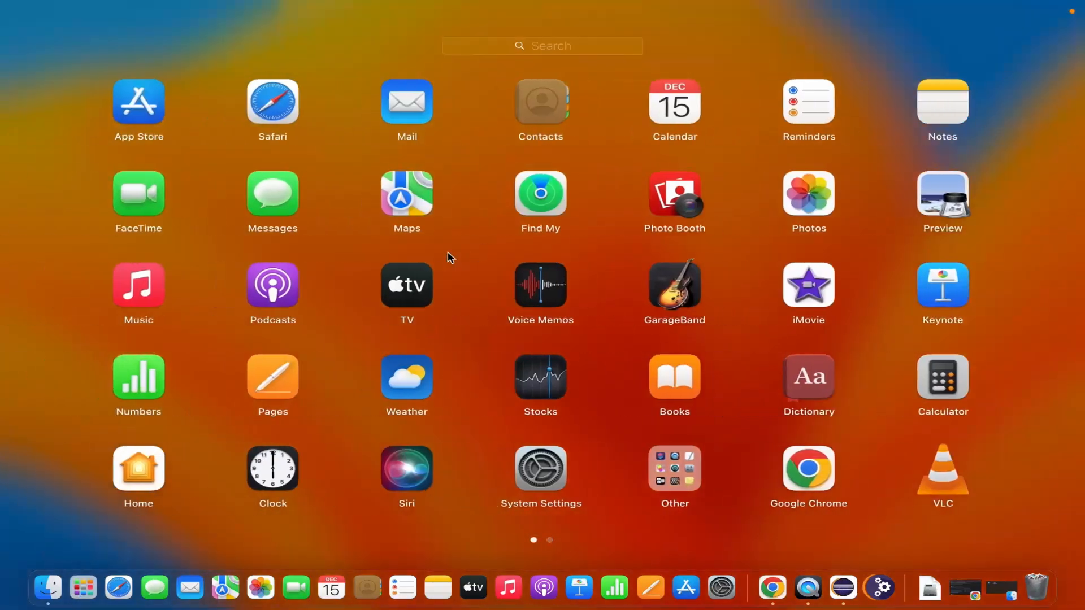
scroll(449, 257, "right", 3)
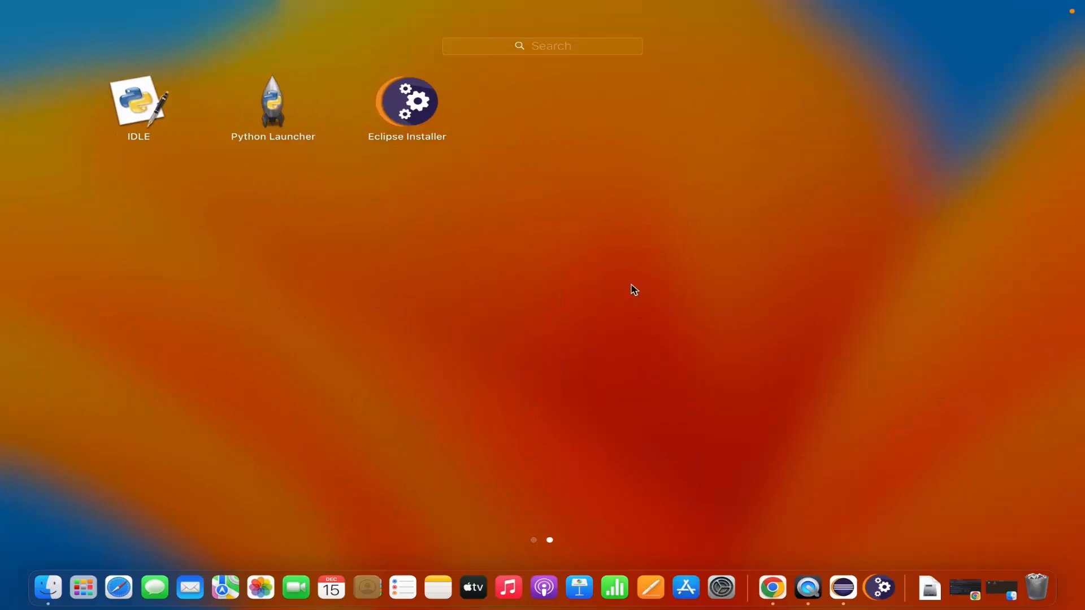
left_click(843, 587)
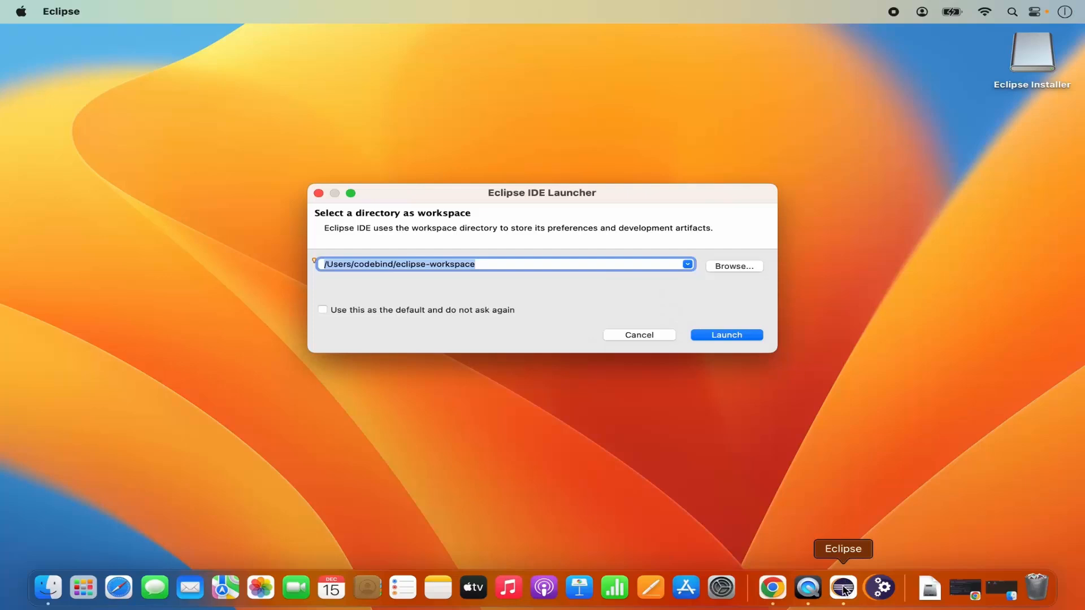
right_click(843, 589)
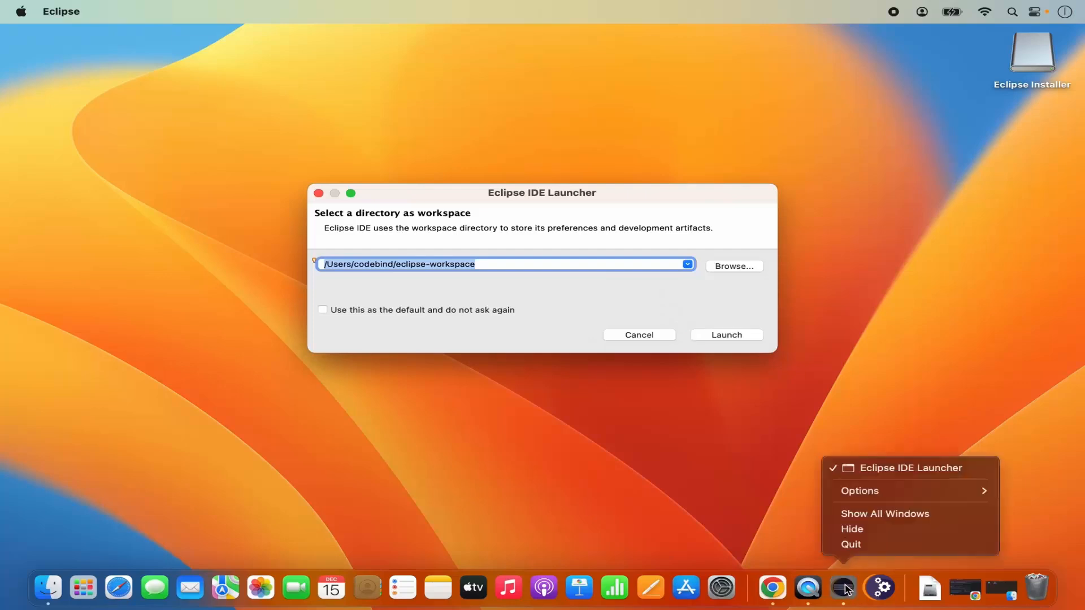
mouse_move(854, 496)
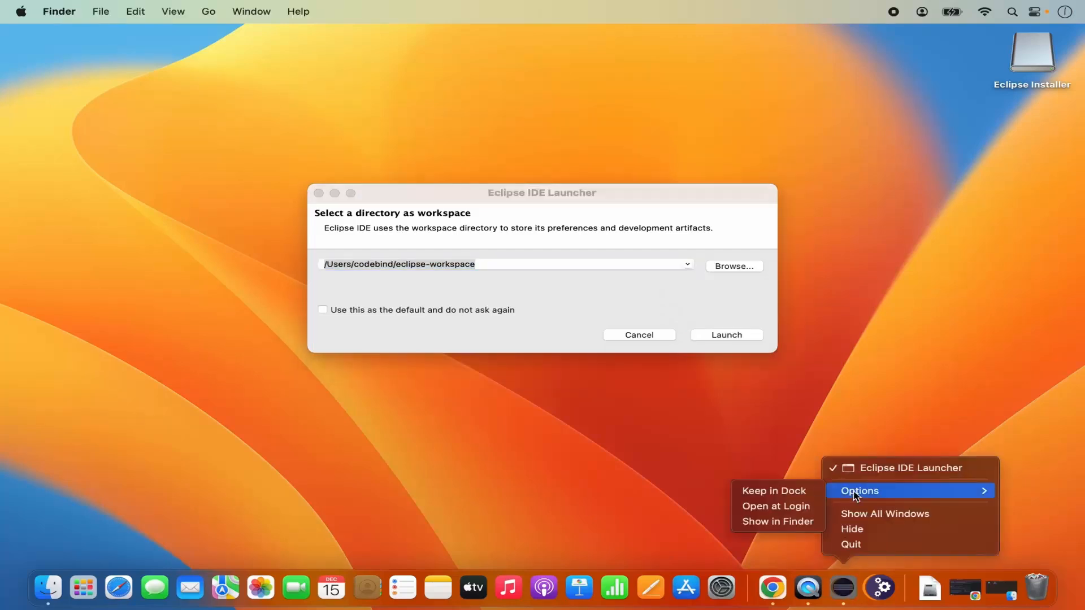
left_click(795, 522)
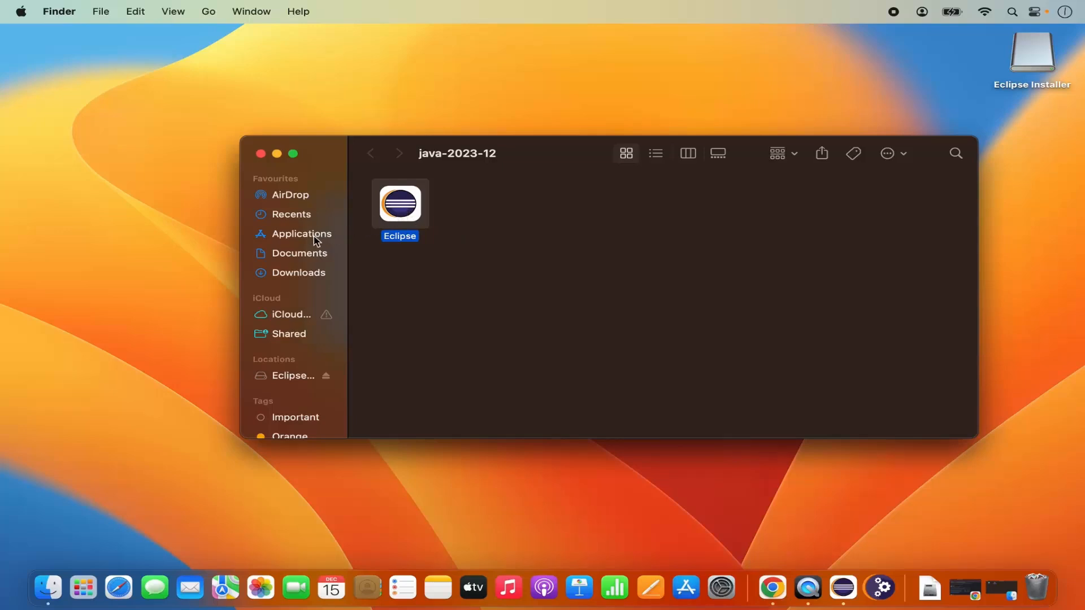
Drag the Eclipse app from the java-2023-12 window onto Applications in the Finder sidebar
left_click(458, 262)
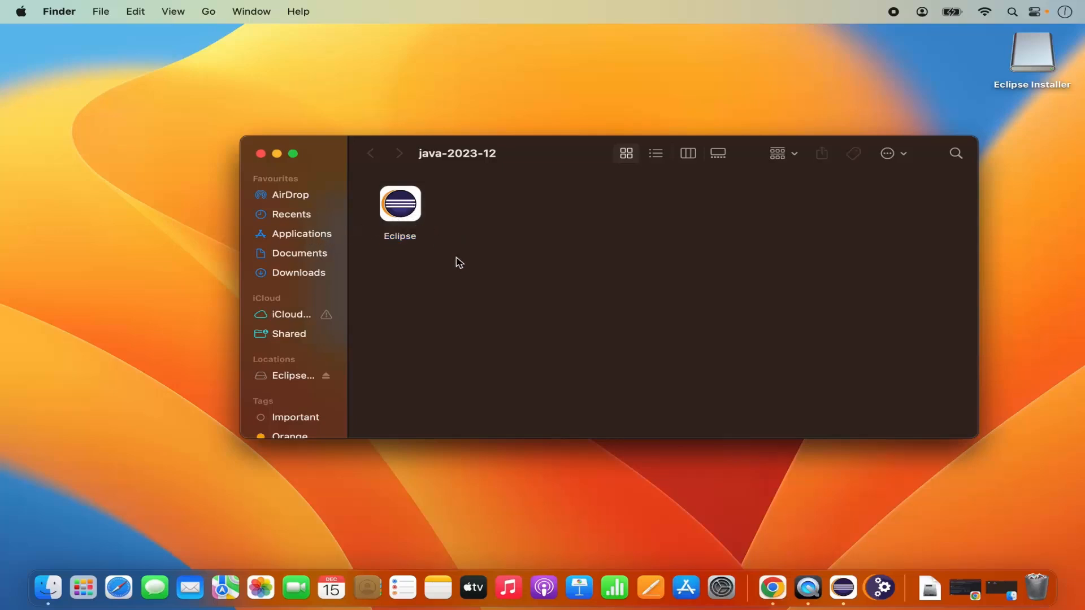
left_click(411, 220)
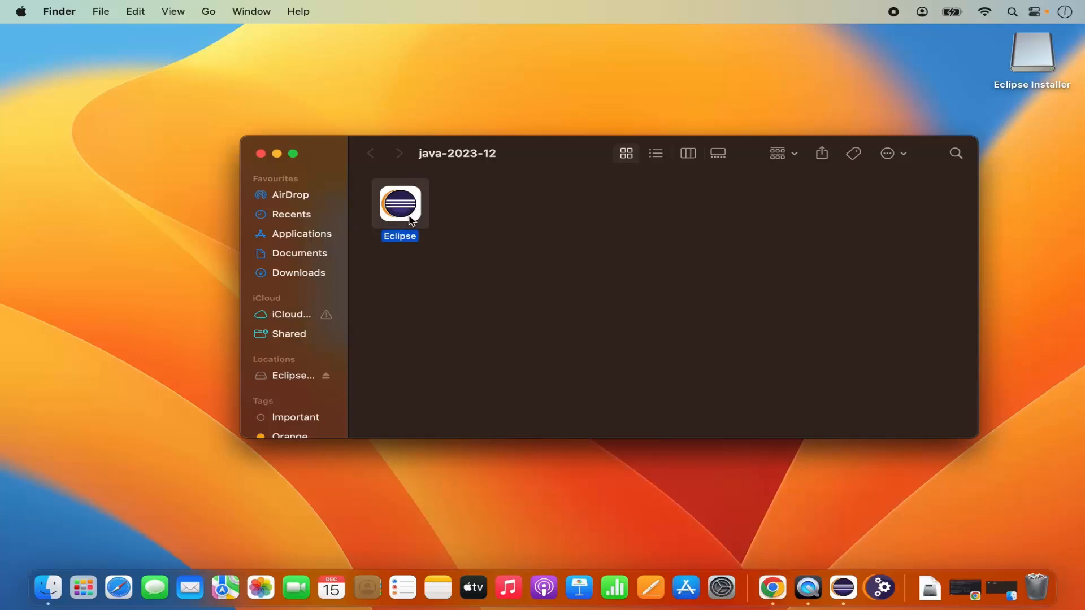
left_click_drag(411, 221, 286, 239)
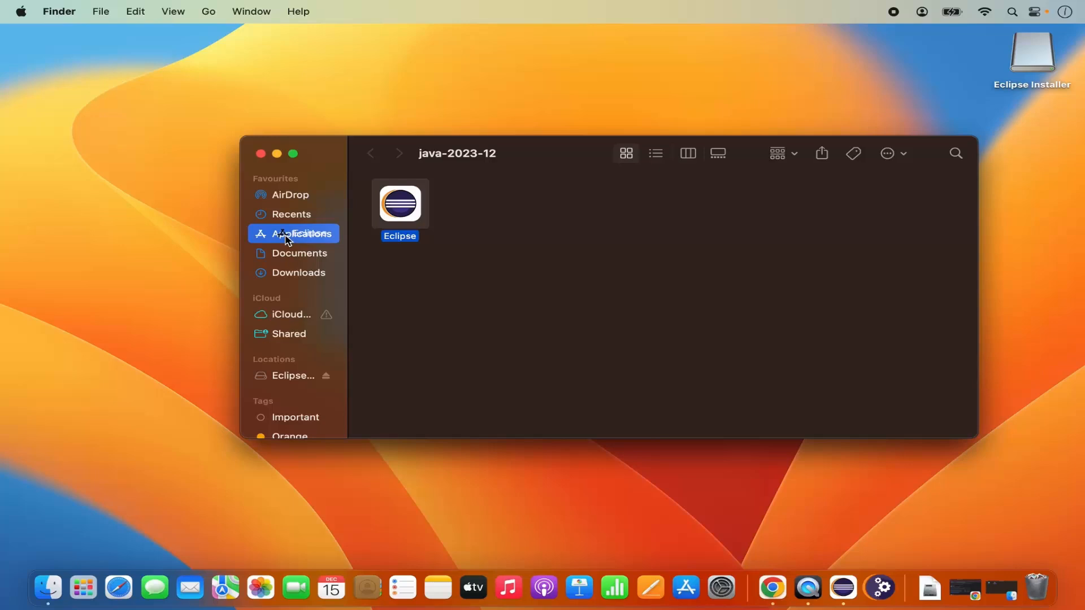
left_click_drag(287, 240, 286, 240)
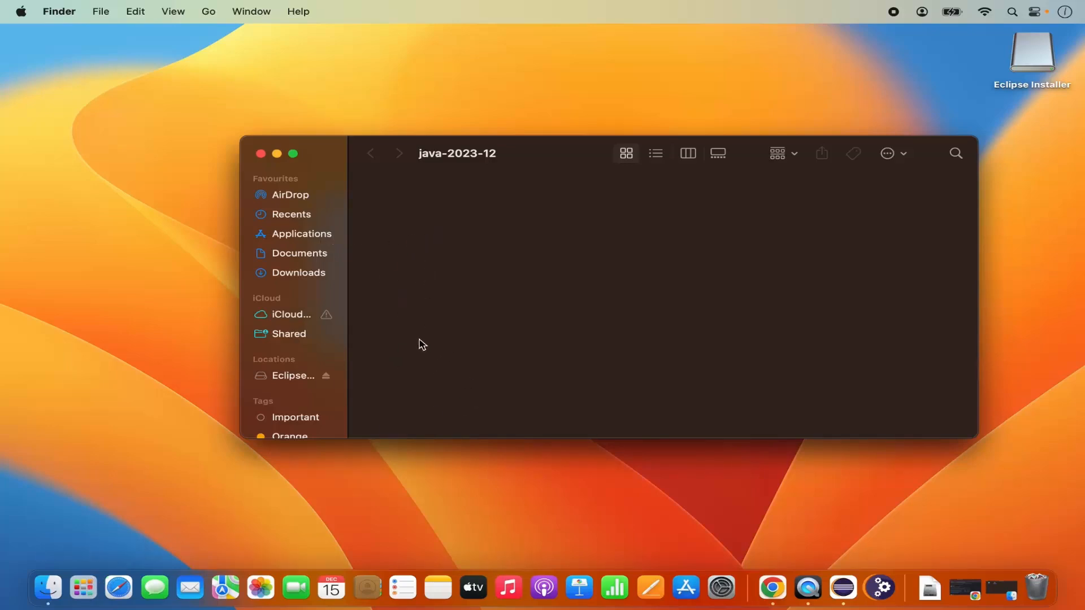
Close the java-2023-12 window, cancel the old Eclipse prompt, and launch Eclipse from Launchpad
left_click(91, 590)
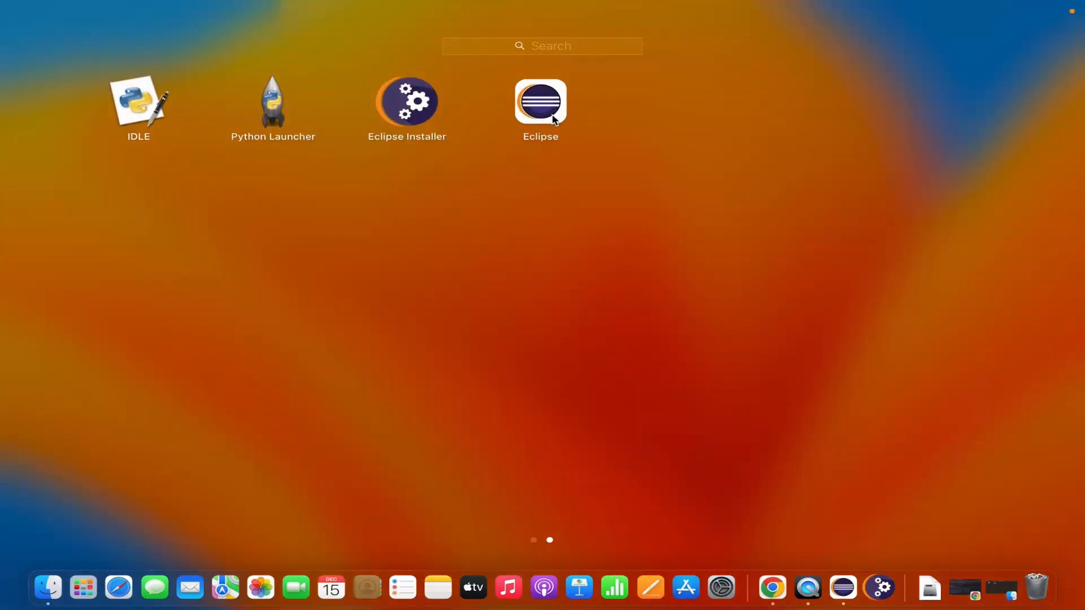
left_click(610, 244)
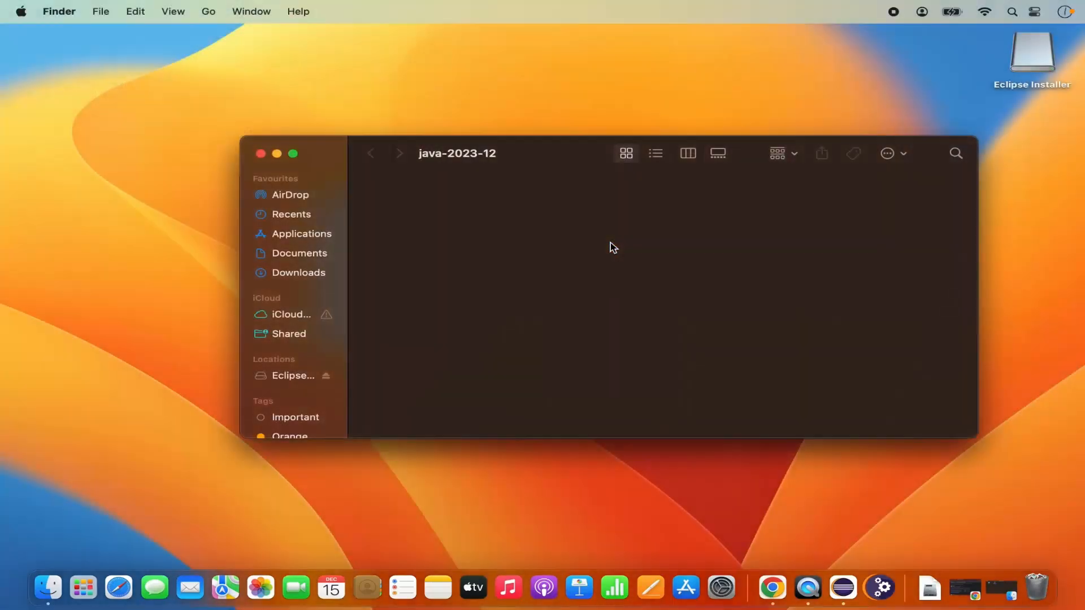
left_click(261, 155)
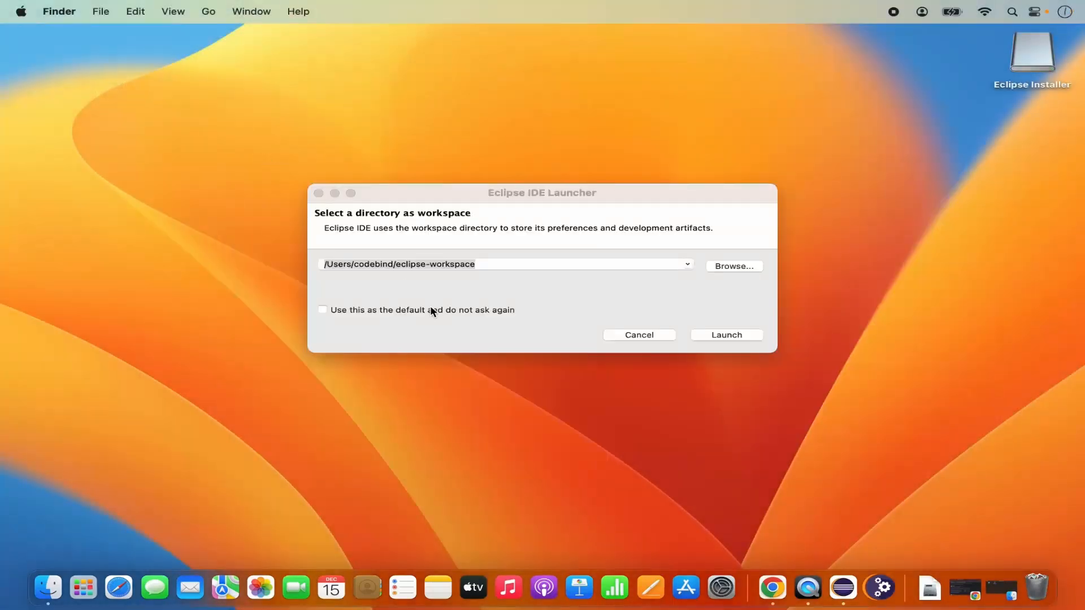
left_click(639, 335)
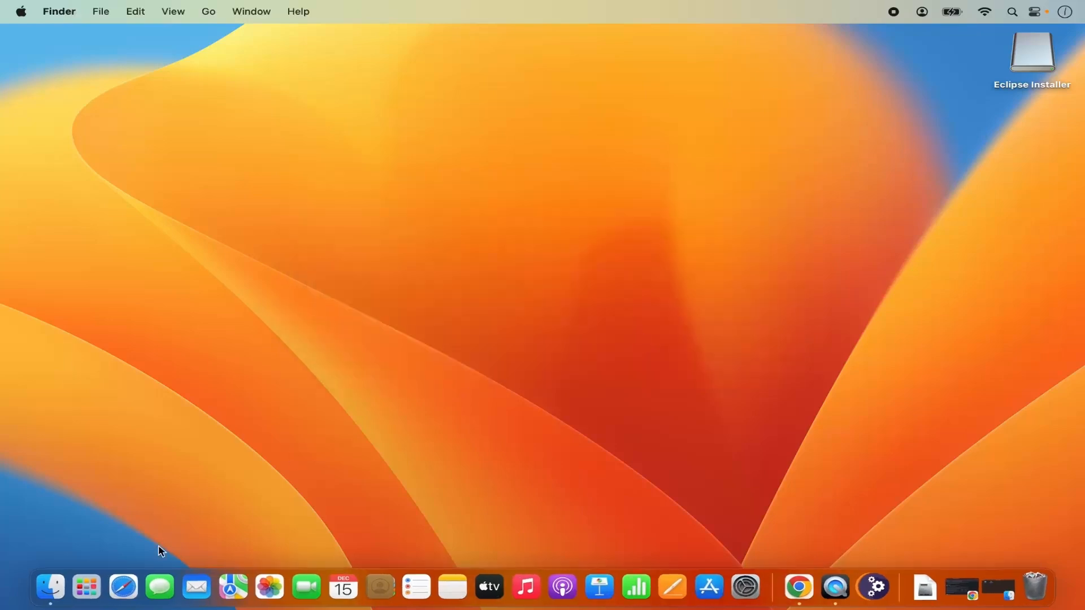
left_click(87, 588)
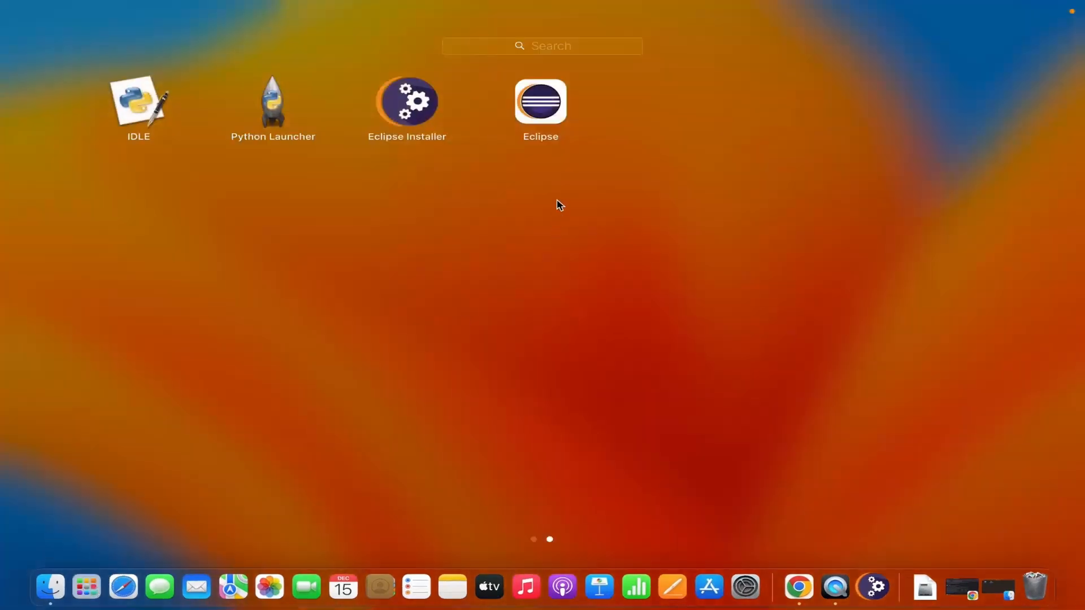
left_click(539, 115)
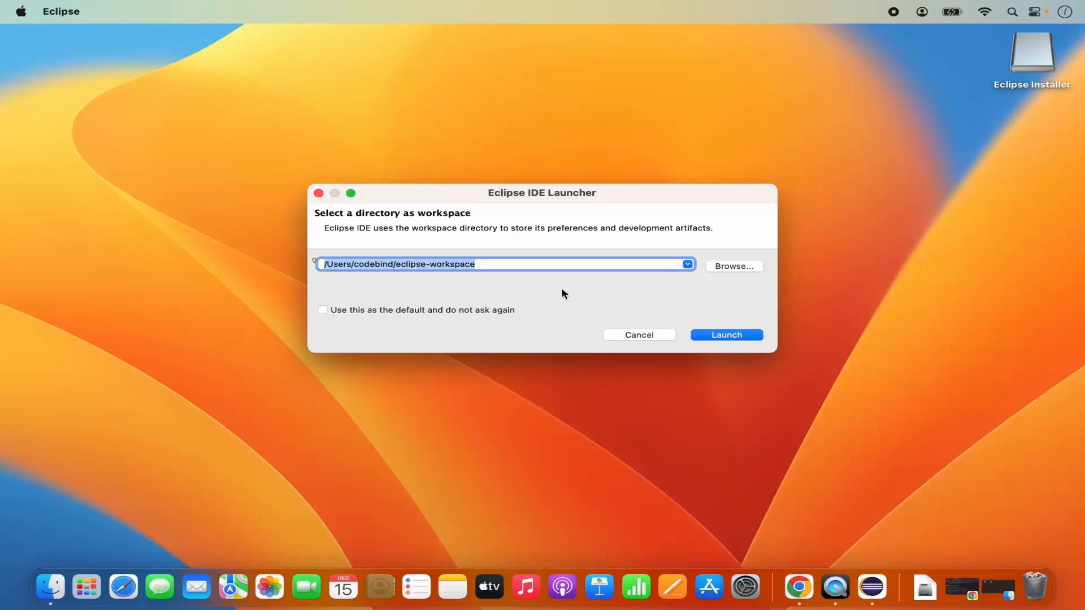
Launch into the default eclipse-workspace, maximize the window, and close the Welcome page
left_click(727, 337)
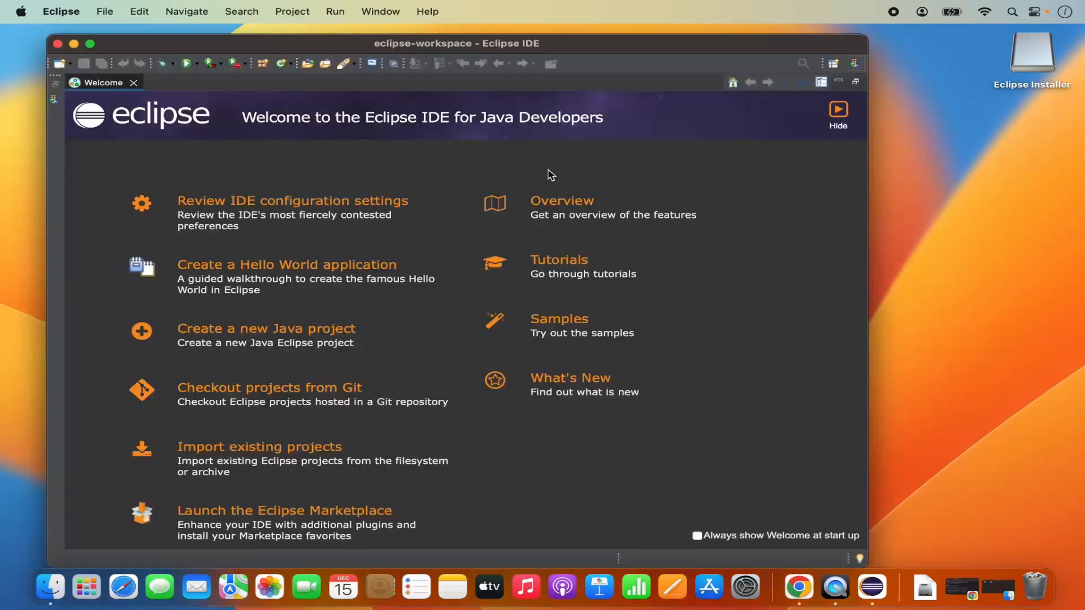
double_click(587, 48)
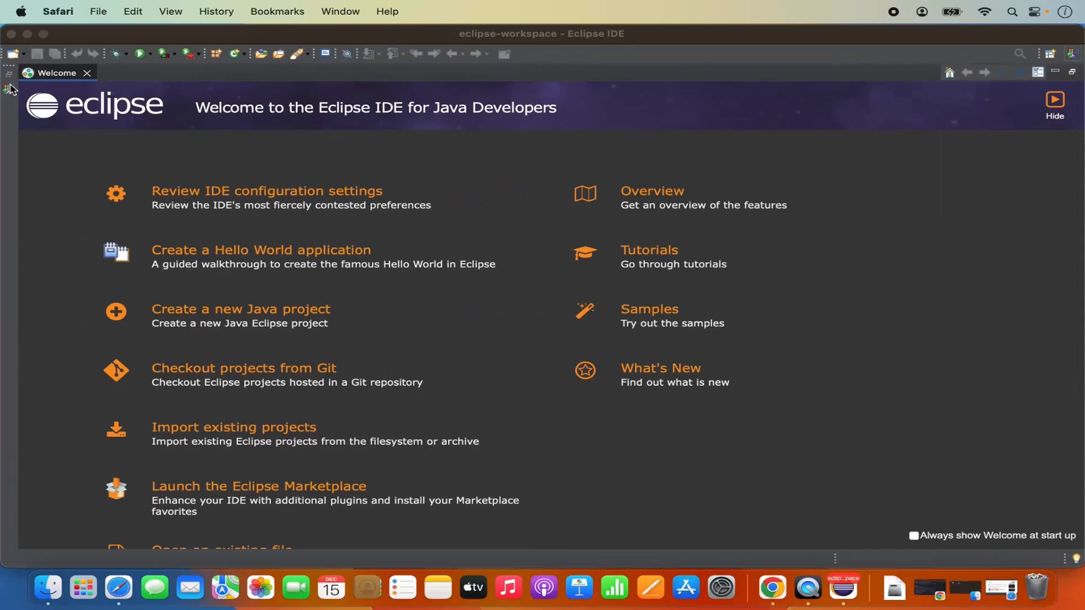
left_click(87, 73)
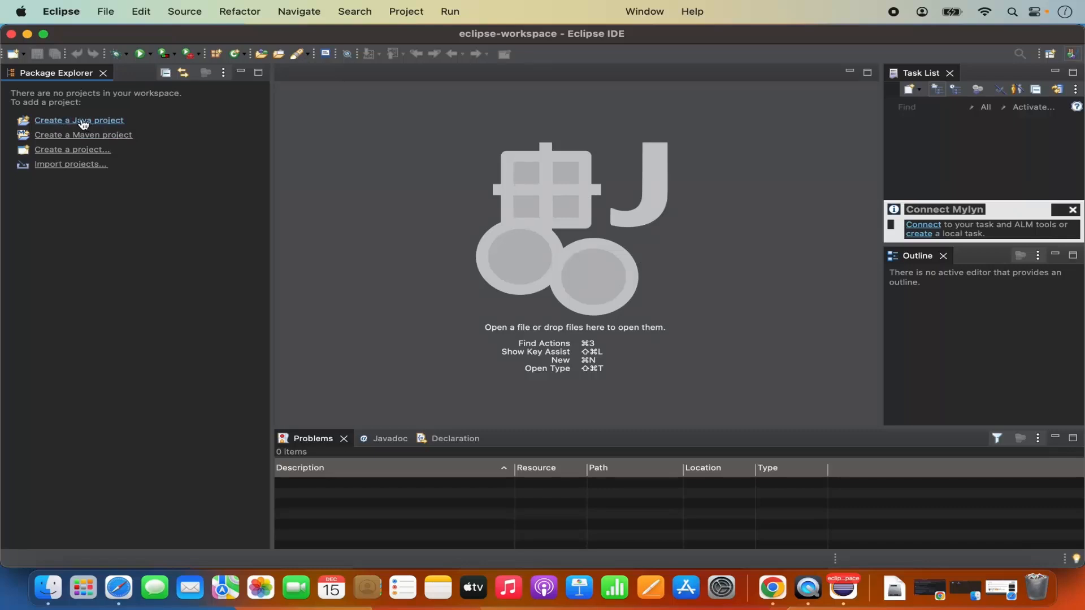
left_click(106, 14)
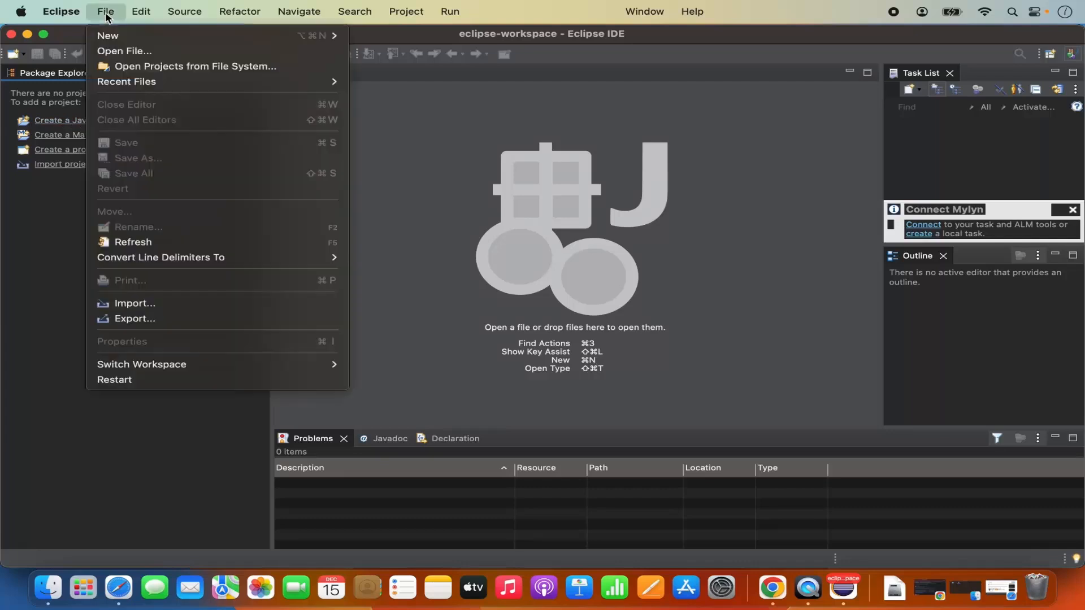
mouse_move(109, 35)
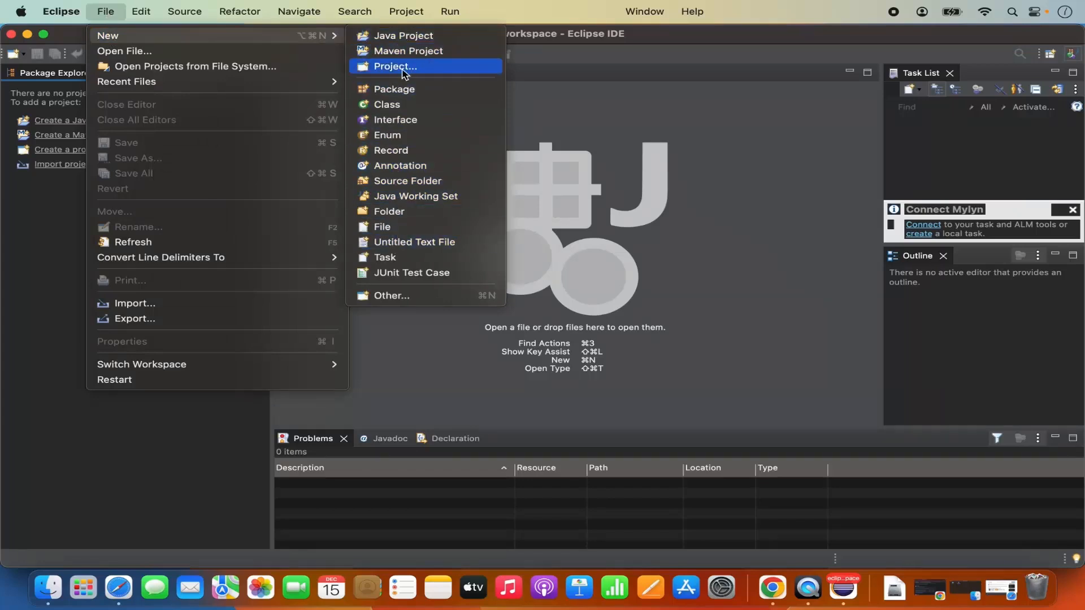
left_click(52, 199)
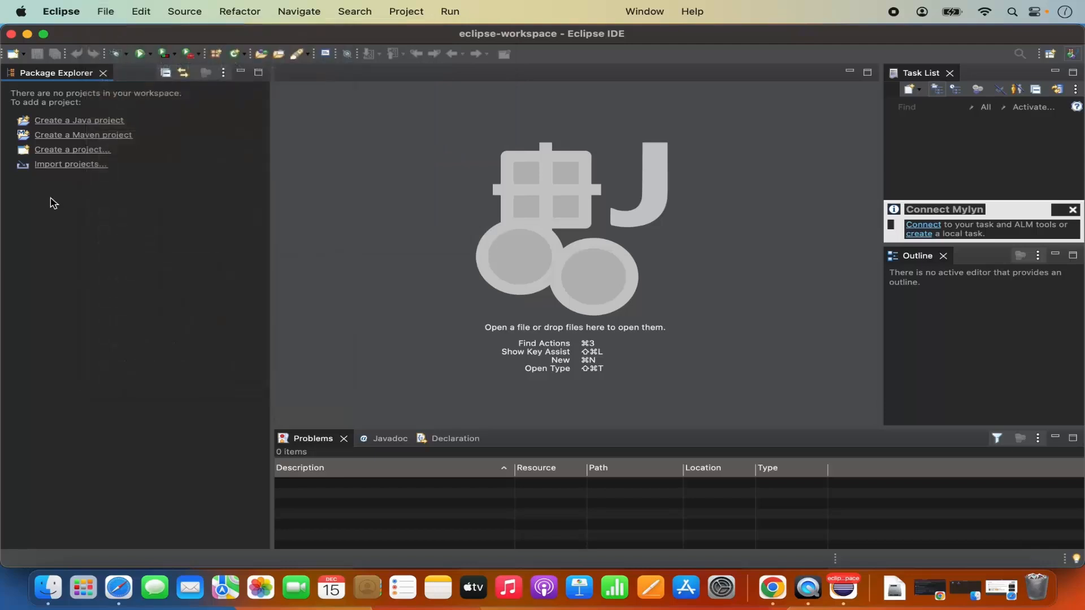
Create Java project 'Hello' on JavaSE-21 with Create module-info.java file unchecked
left_click(78, 121)
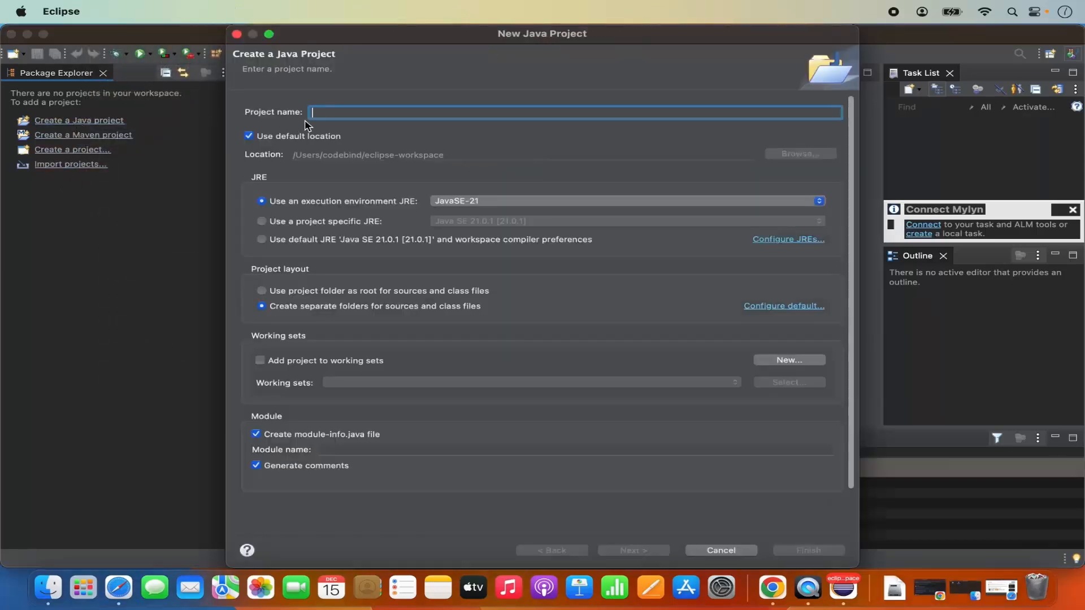
type("Hel")
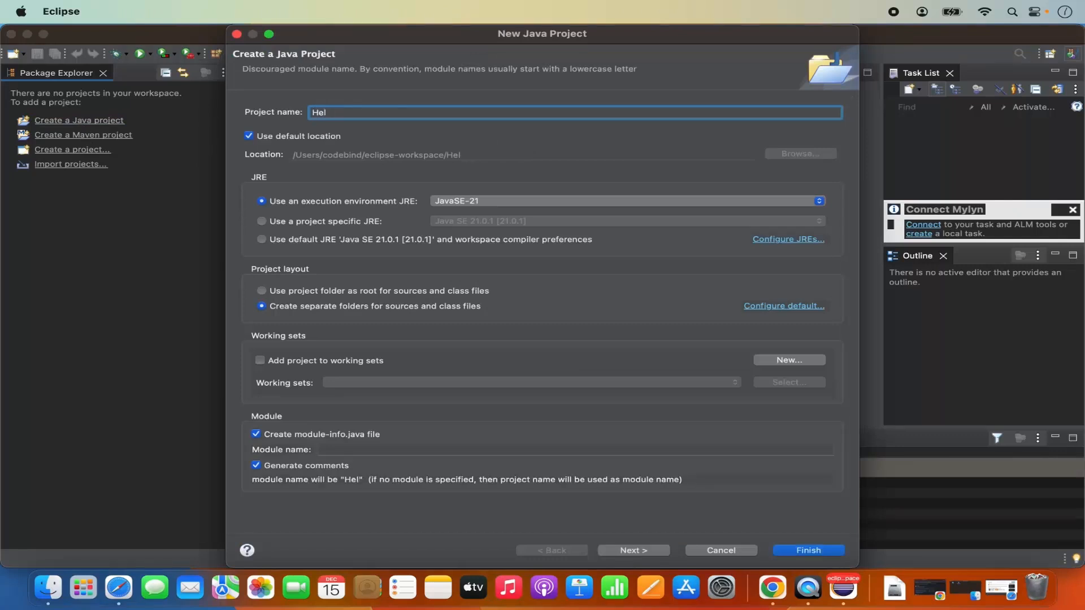
type("lo")
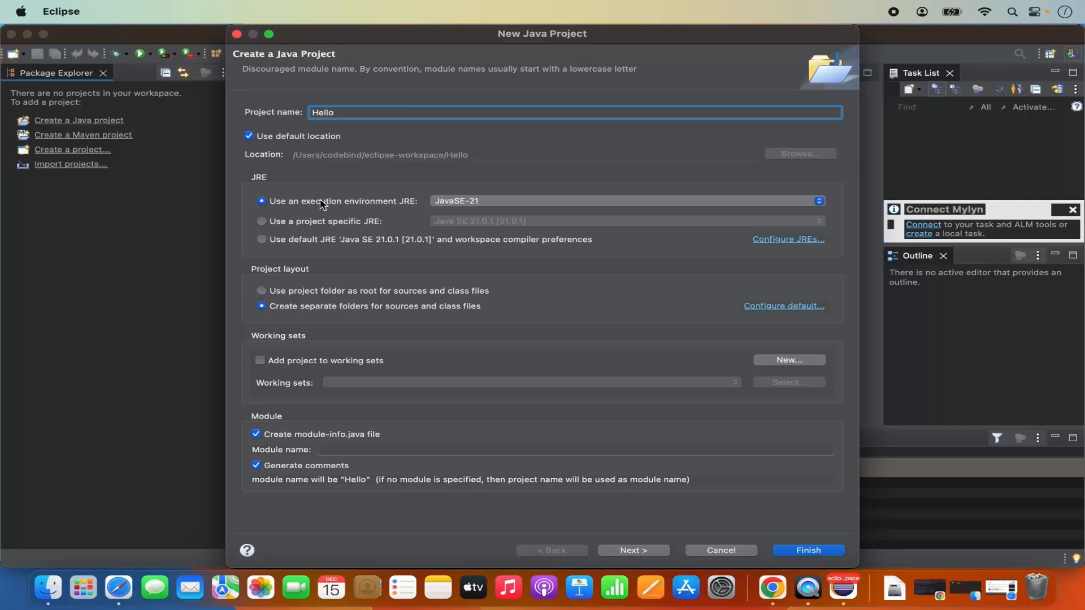
left_click(493, 201)
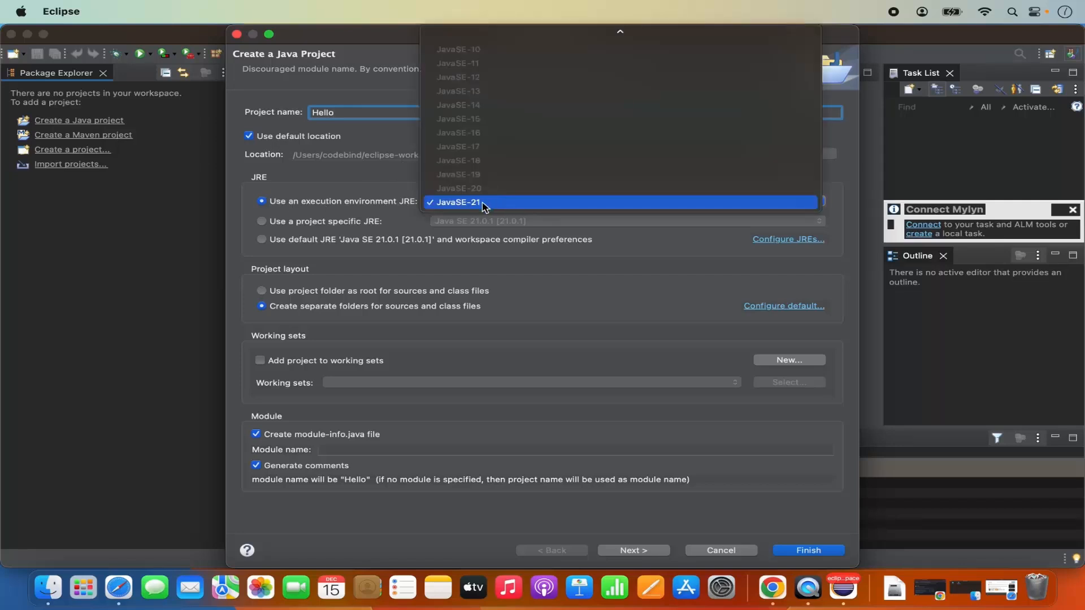
left_click(491, 203)
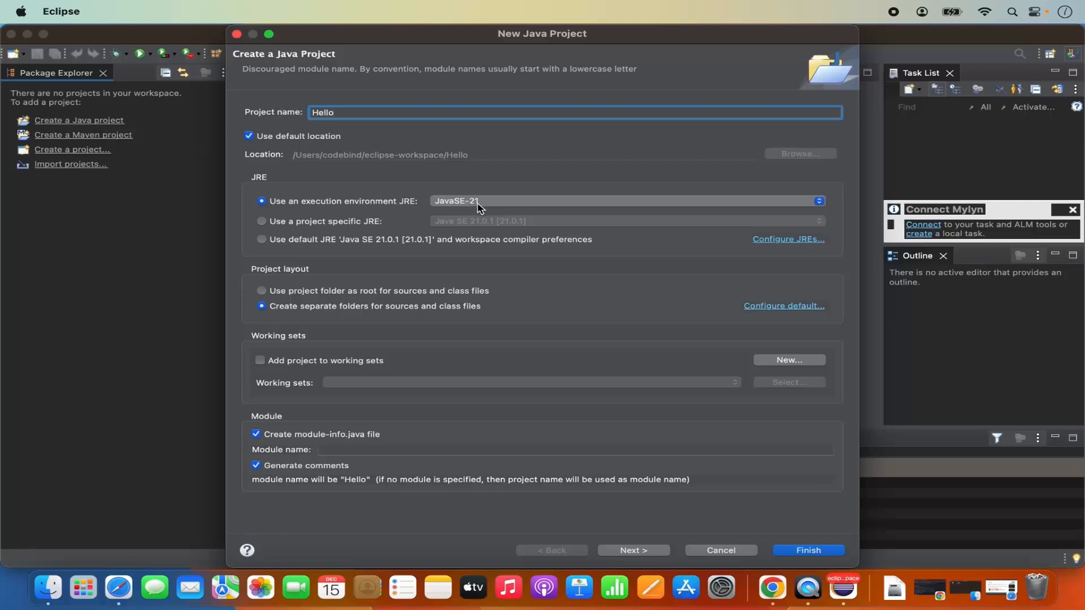
left_click(283, 270)
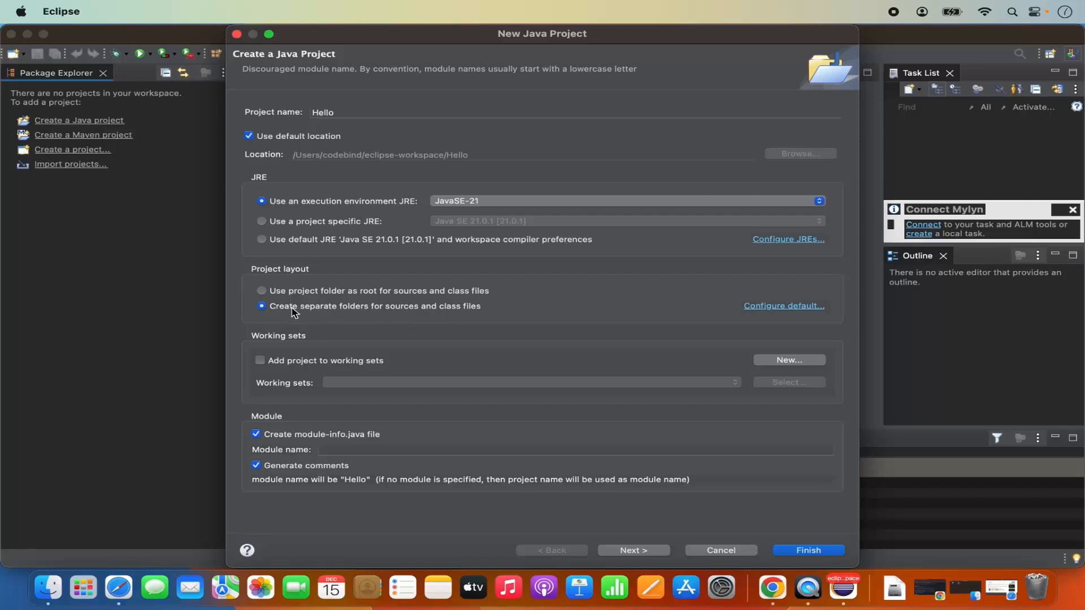
scroll(412, 336, "down", 1)
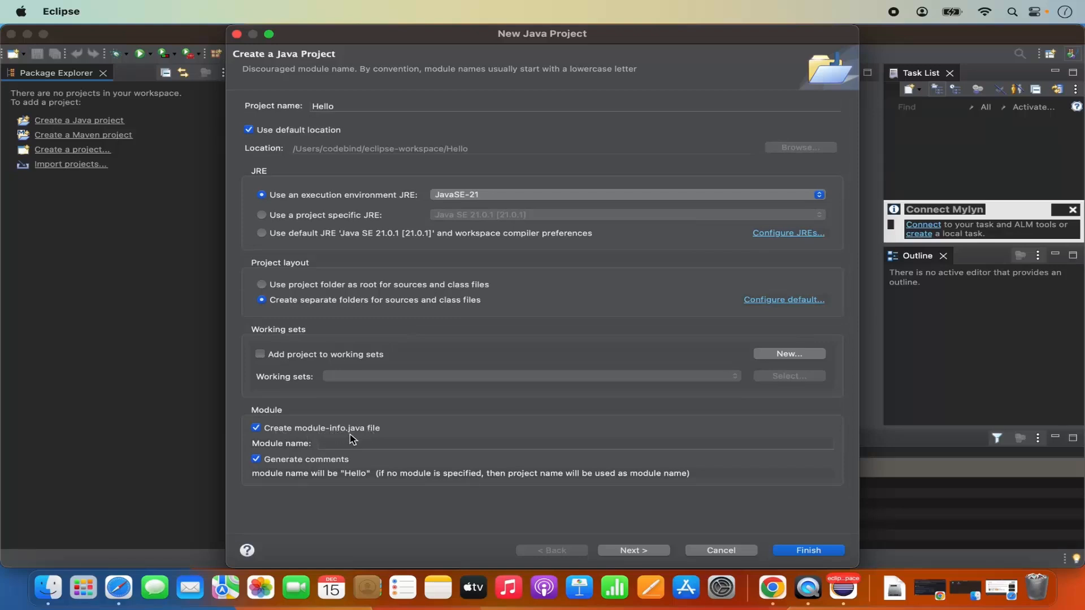
left_click(256, 428)
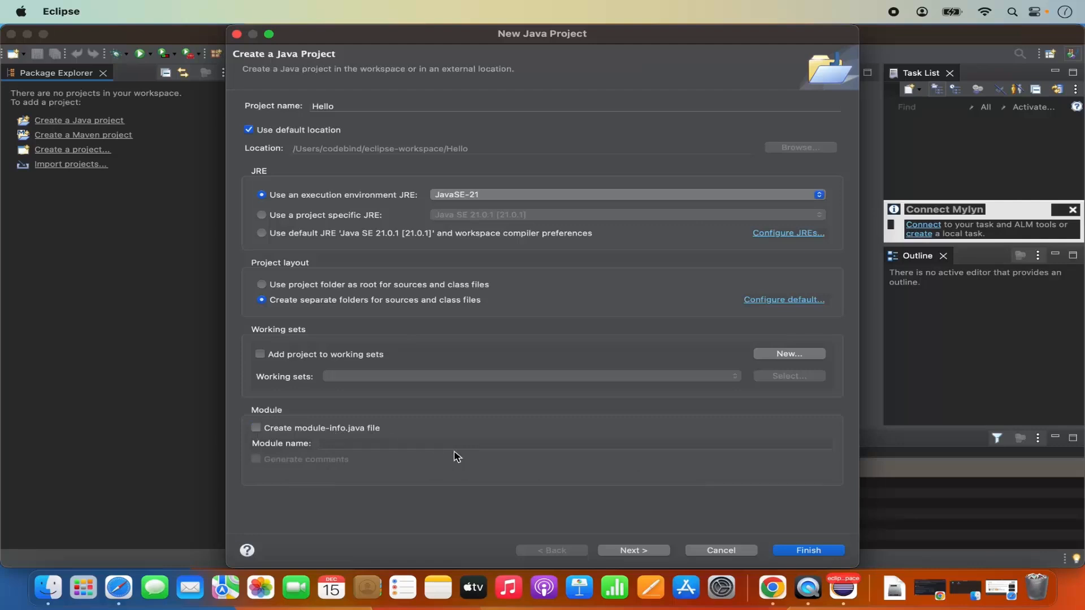
left_click(799, 550)
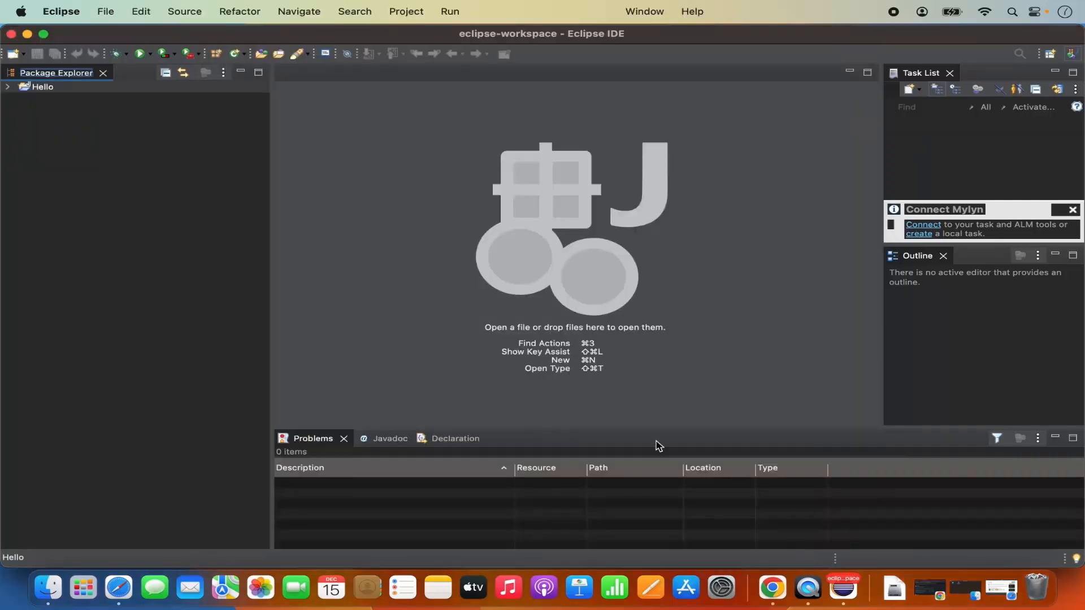
Expand Hello and choose New > Class from the src folder's context menu
left_click(8, 87)
left_click(42, 113)
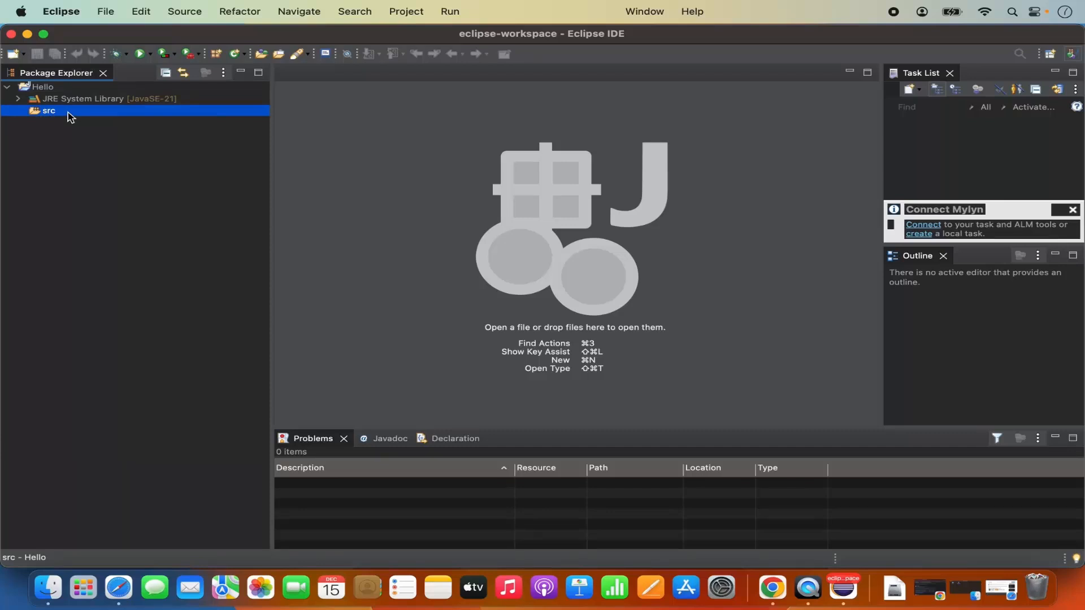
right_click(68, 111)
mouse_move(169, 119)
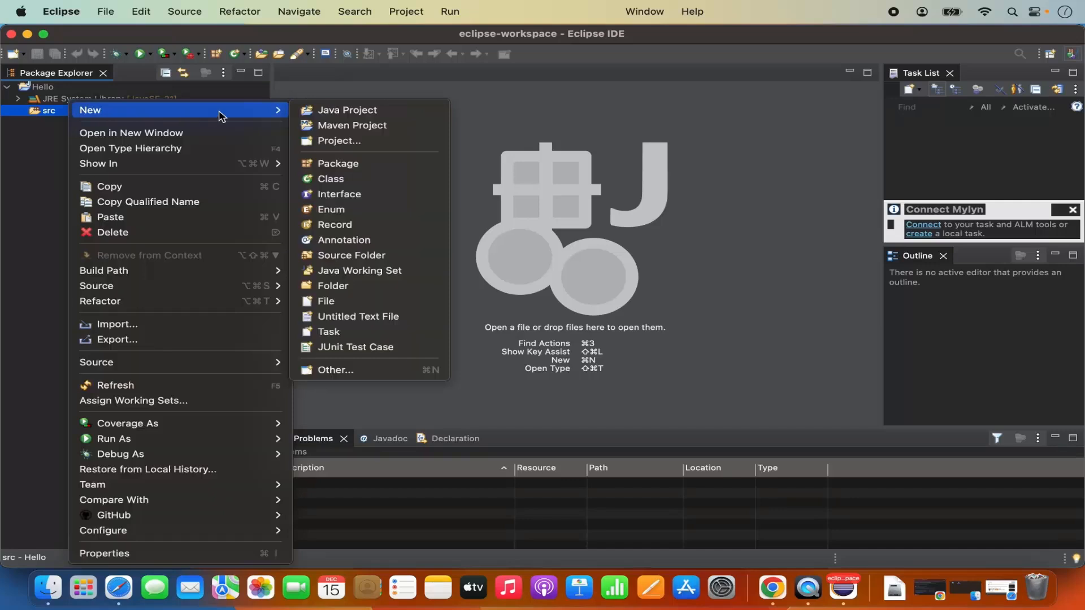
left_click(342, 182)
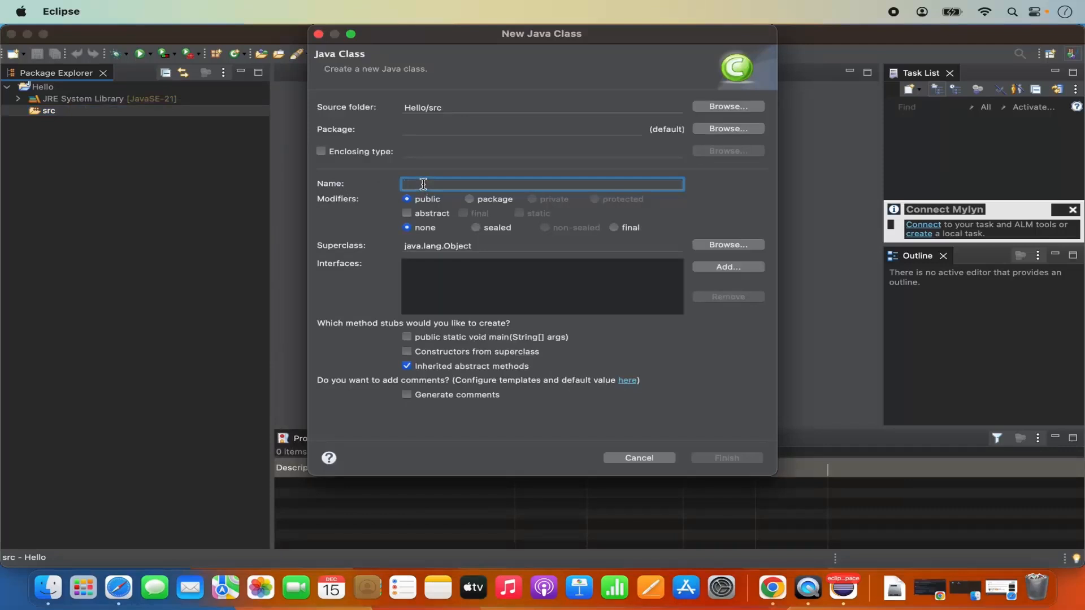
Create class 'Hello' with a public static void main(String[] args) stub
type("Hello")
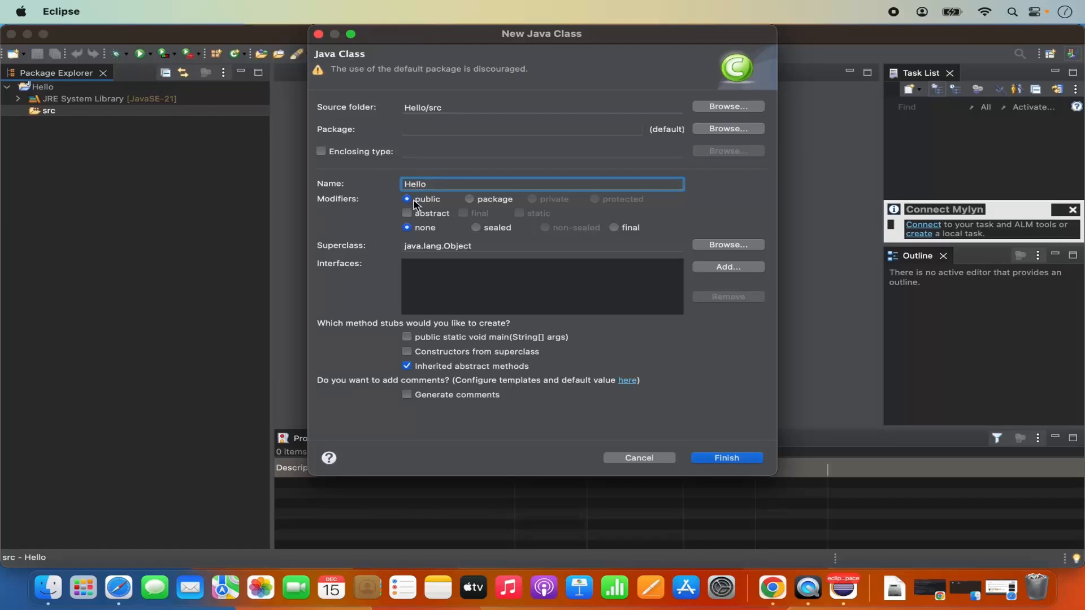
left_click(408, 338)
left_click(710, 462)
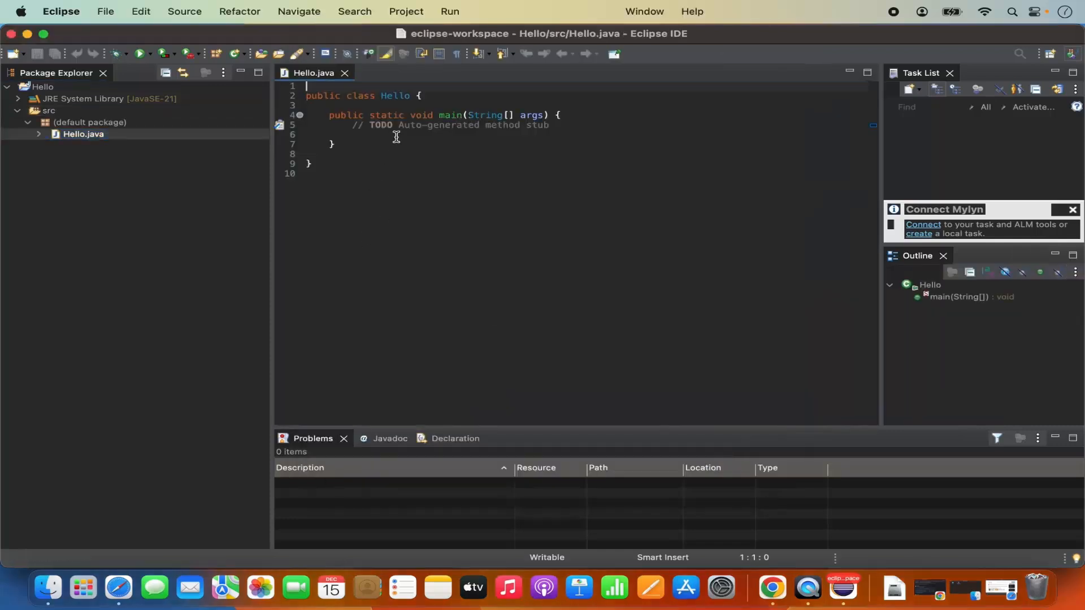
Write System.out.println("Hello World"); in main using content assist, then save Hello.java
left_click(395, 134)
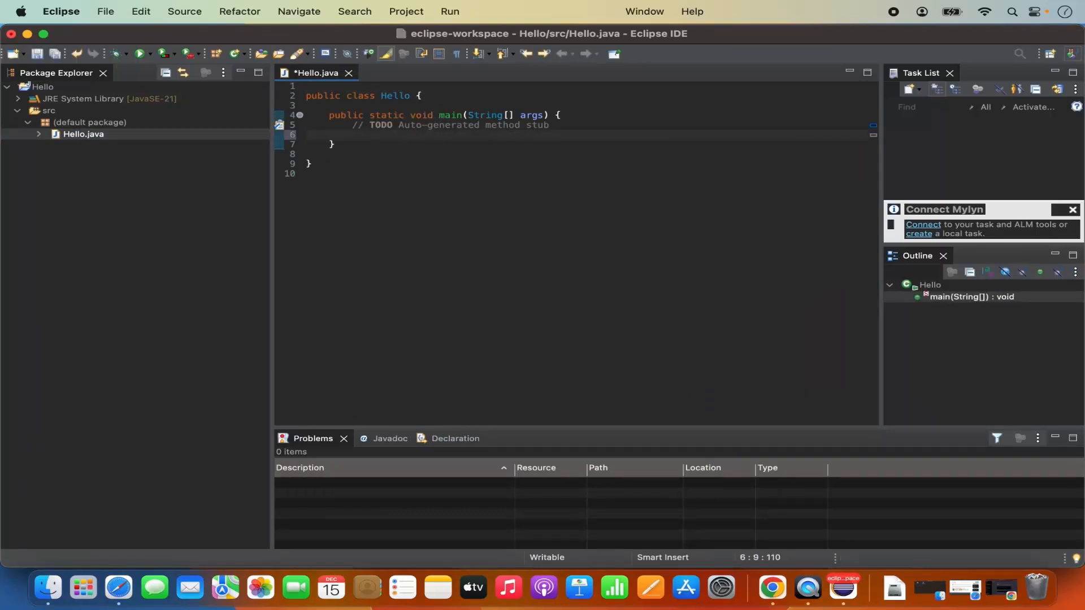
type("Sy")
key("ctrl+space")
key("Return")
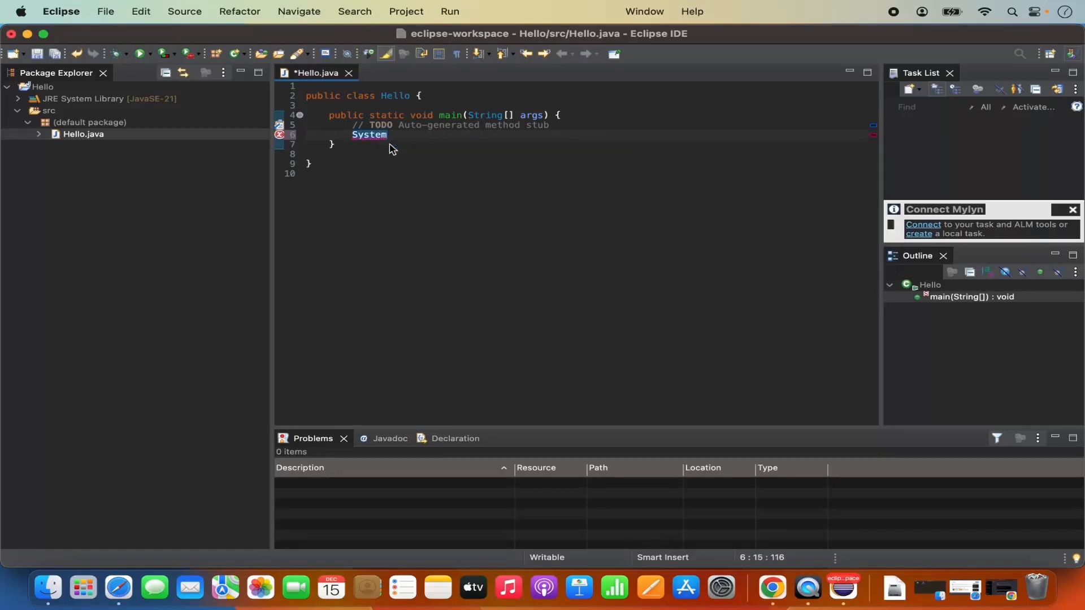
type(".out.pri")
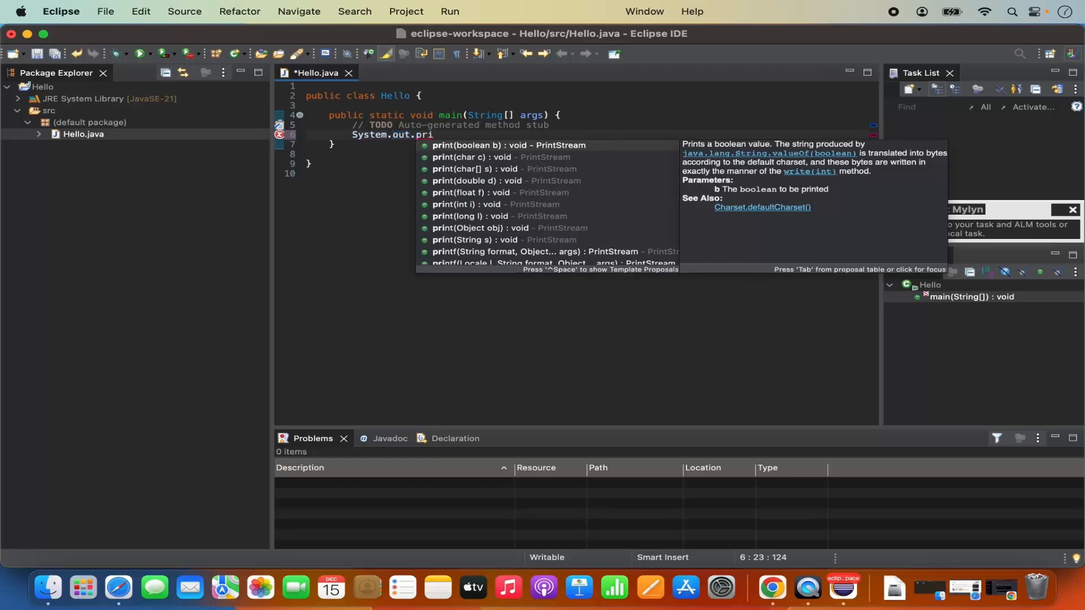
type("ntln")
key("Return")
type("\"")
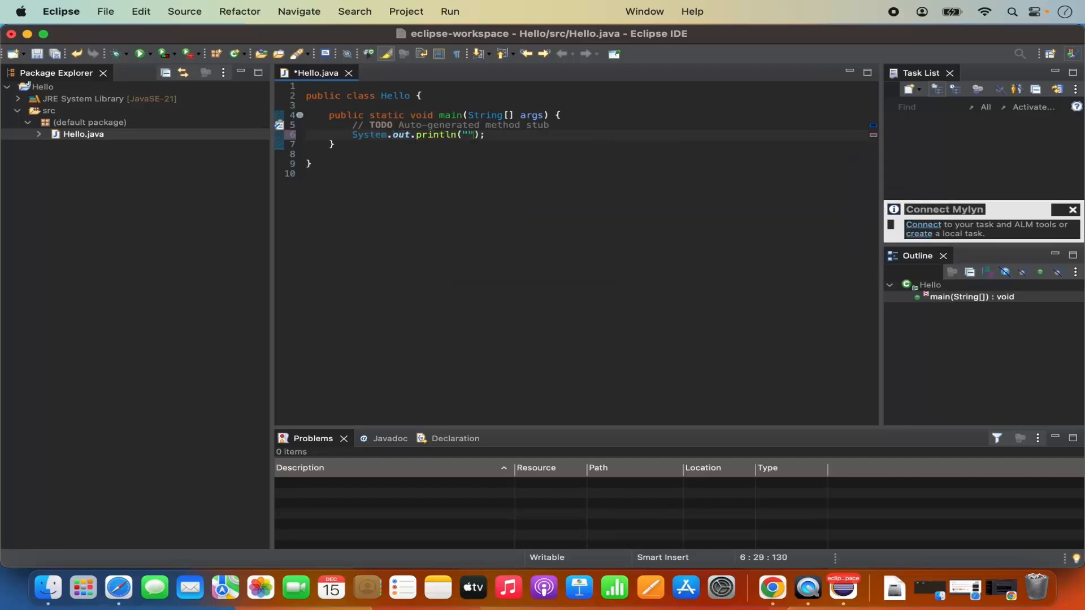
type("Hello World")
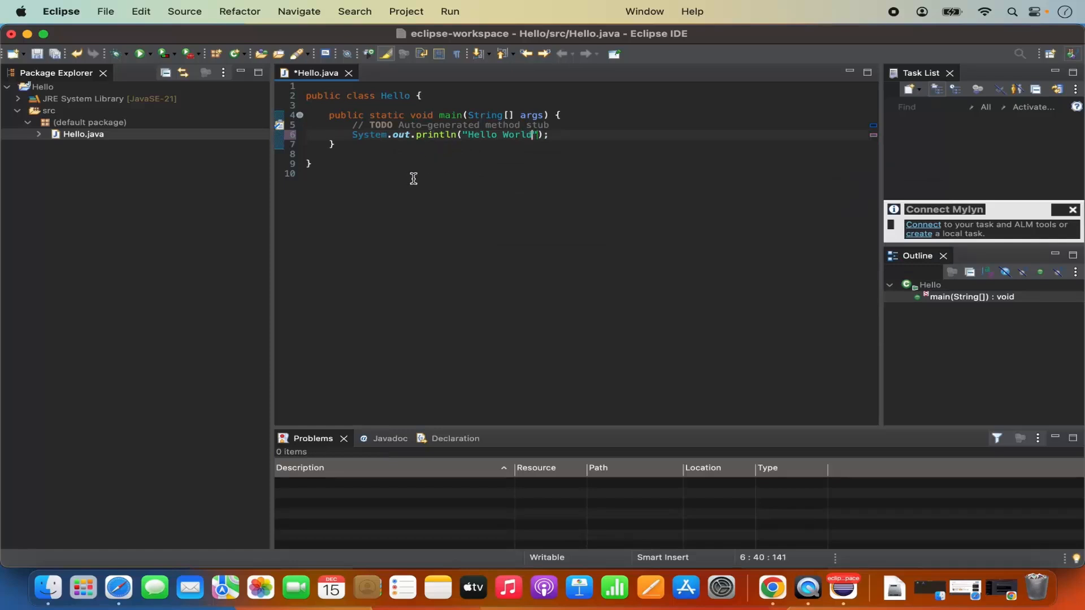
left_click(38, 56)
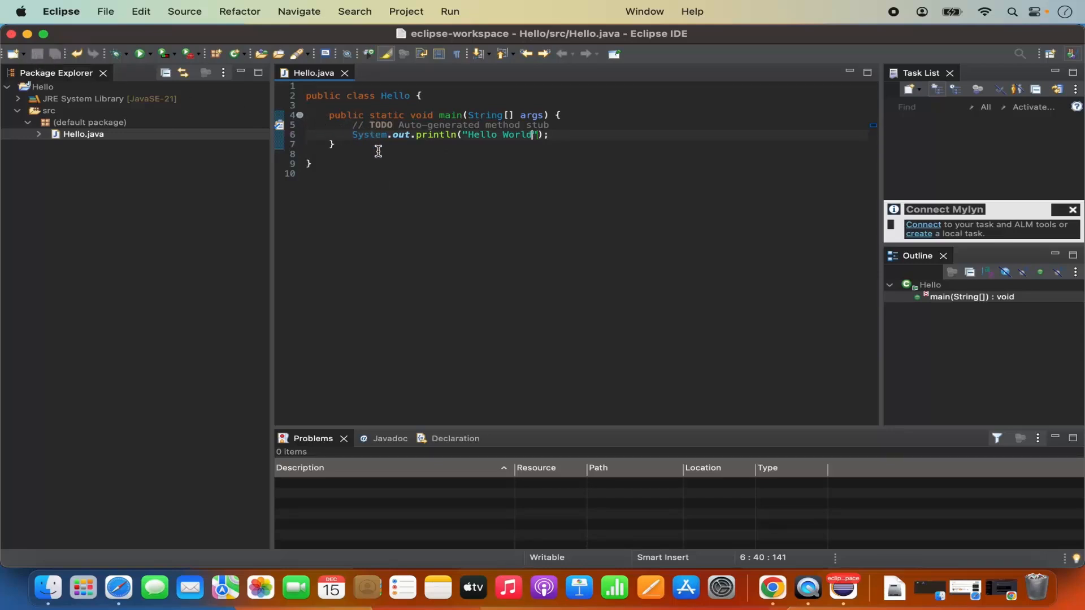
key("super+Down")
Run Hello via Run > Run and check the Hello World line in the Console
left_click(450, 12)
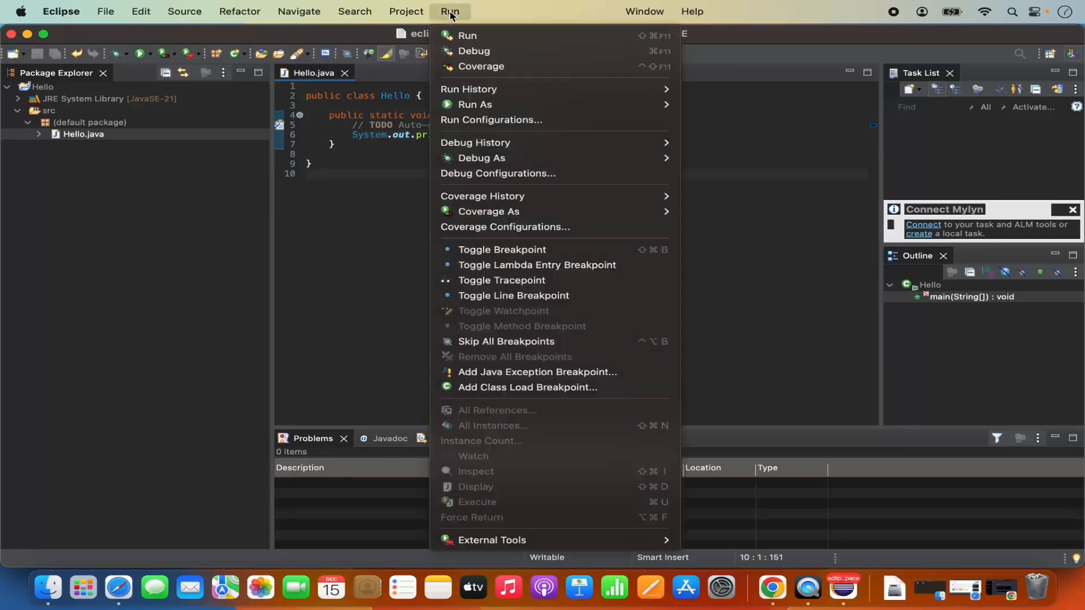
left_click(465, 37)
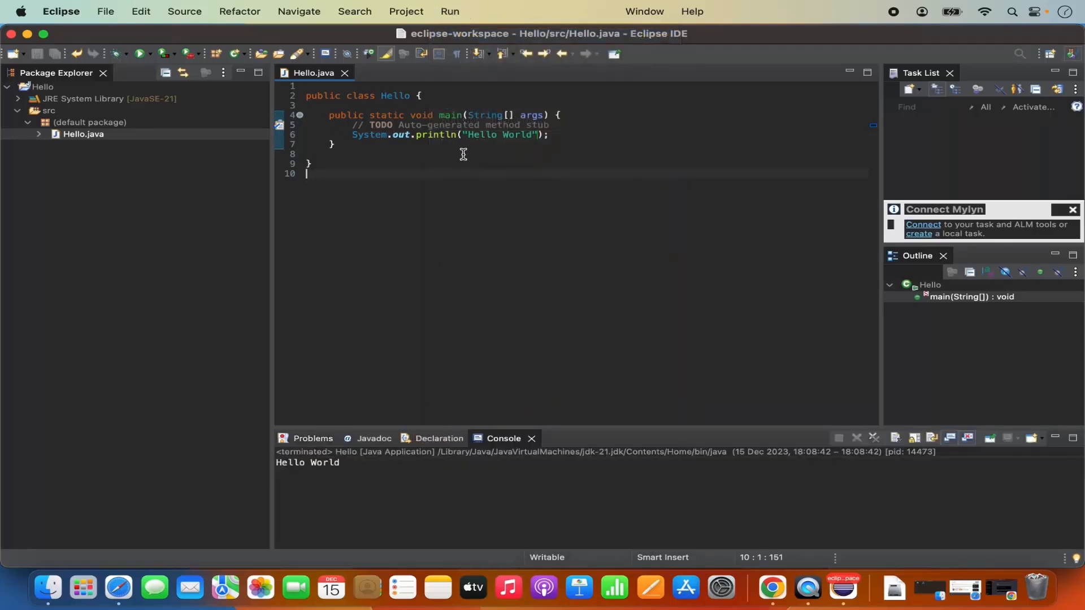
triple_click(289, 463)
left_click(321, 482)
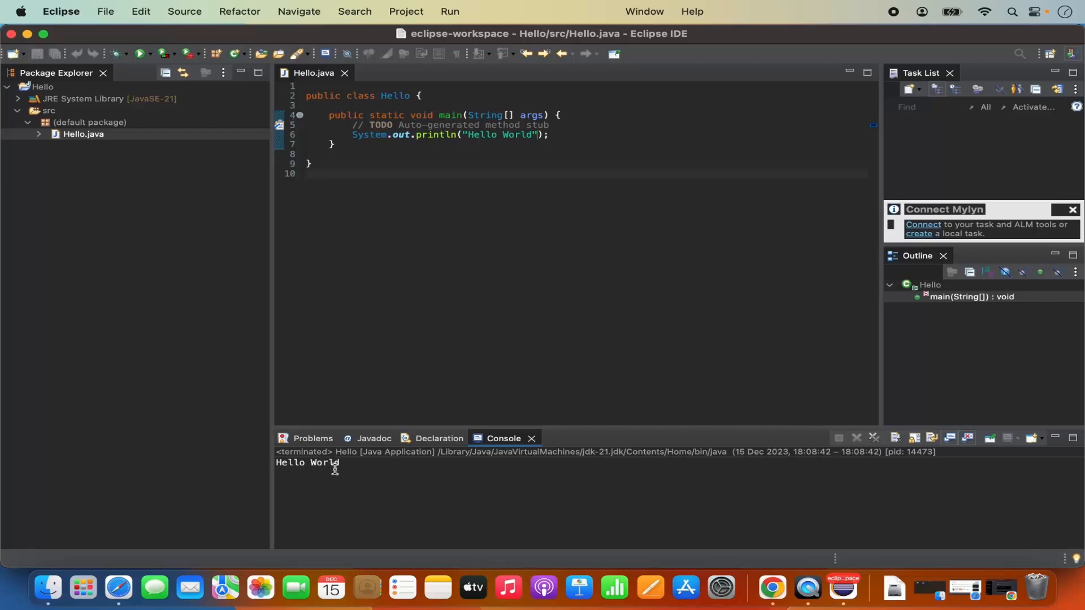
Append twelve exclamation marks after World in the string and save Hello.java
left_click(533, 136)
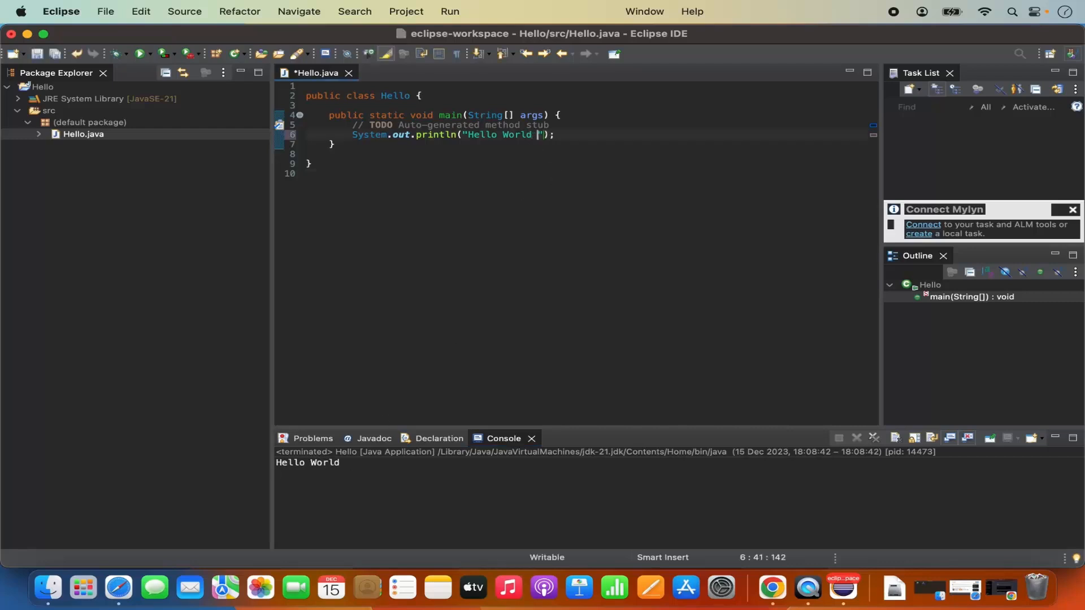
type("!!!!!!!!!!!!1")
key("BackSpace")
key("super+s")
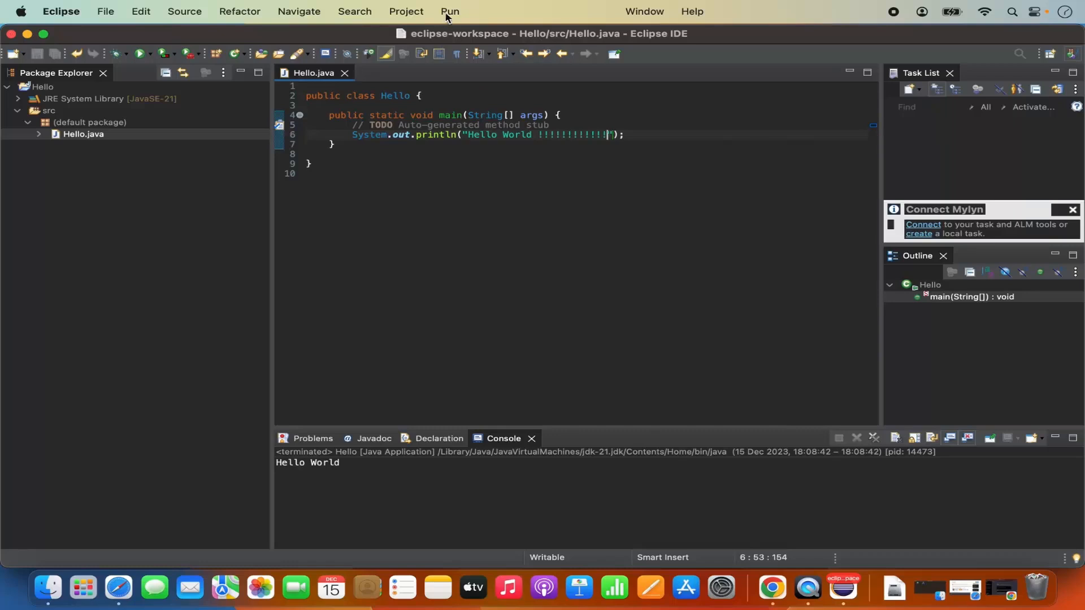
Rerun the program via Run > Run and check the new Hello World !!!!!!!!!!!! output
left_click(450, 12)
left_click(452, 35)
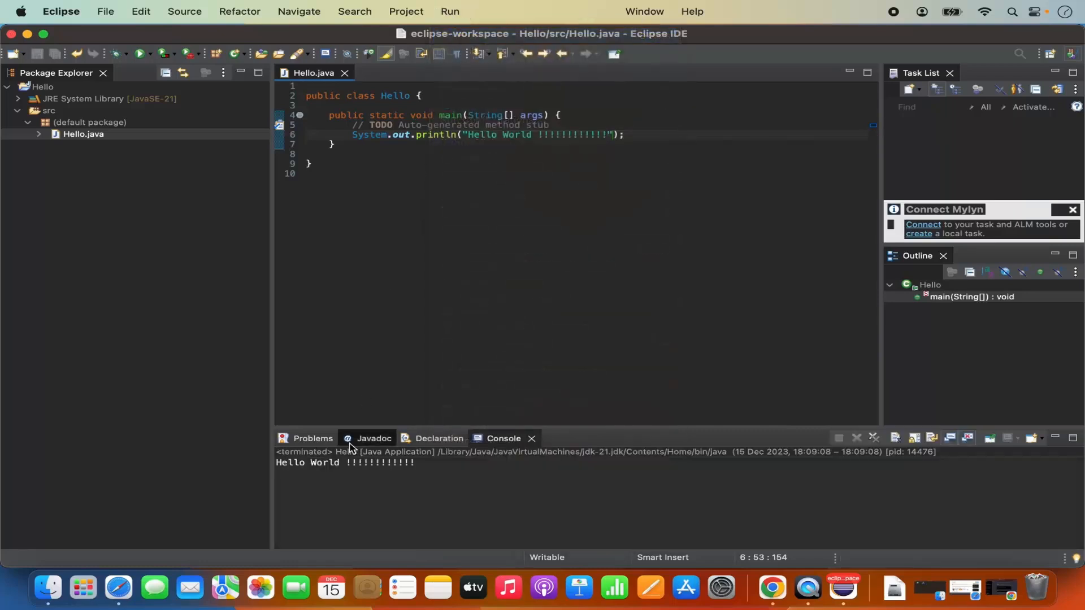
double_click(372, 464)
triple_click(373, 464)
left_click(414, 496)
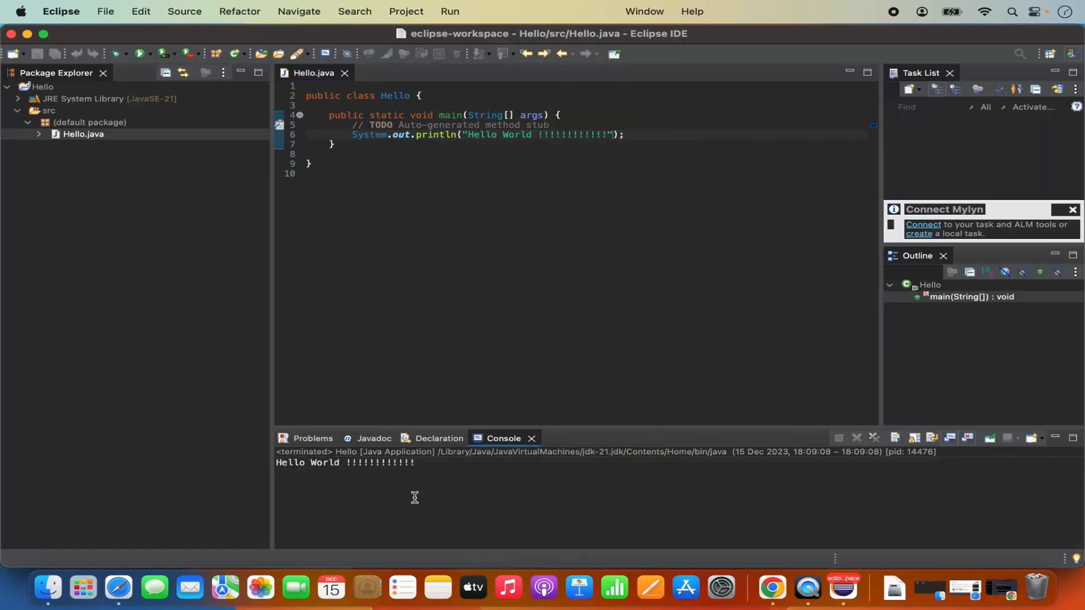
left_click(430, 348)
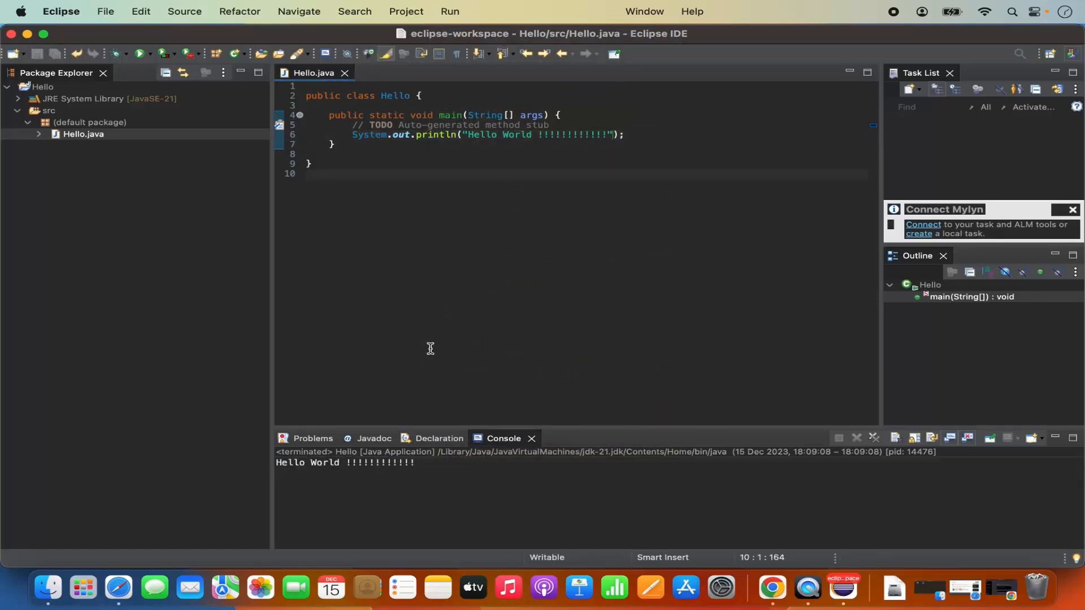